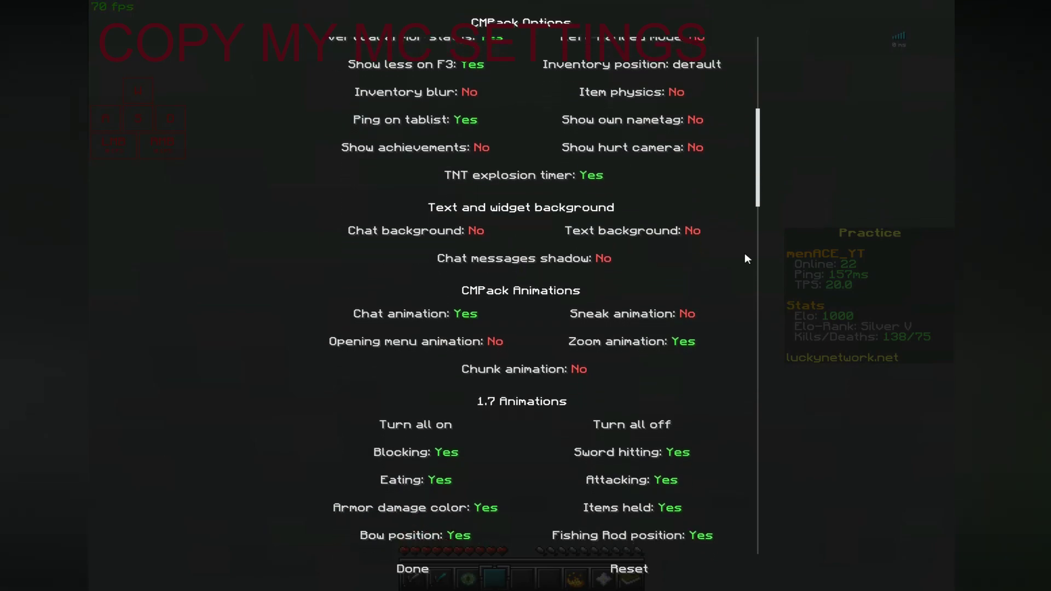
# Step: Review the CMPack options from the visual settings down to Others, including the Music Player's track list
pyautogui.scroll(-9, 745, 255)
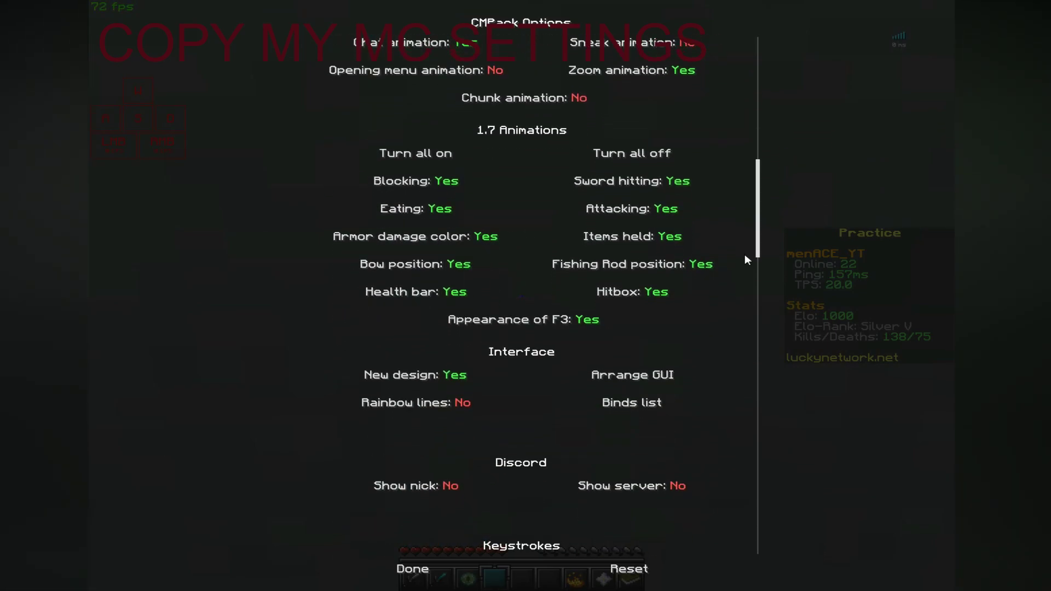
pyautogui.scroll(-9, 745, 262)
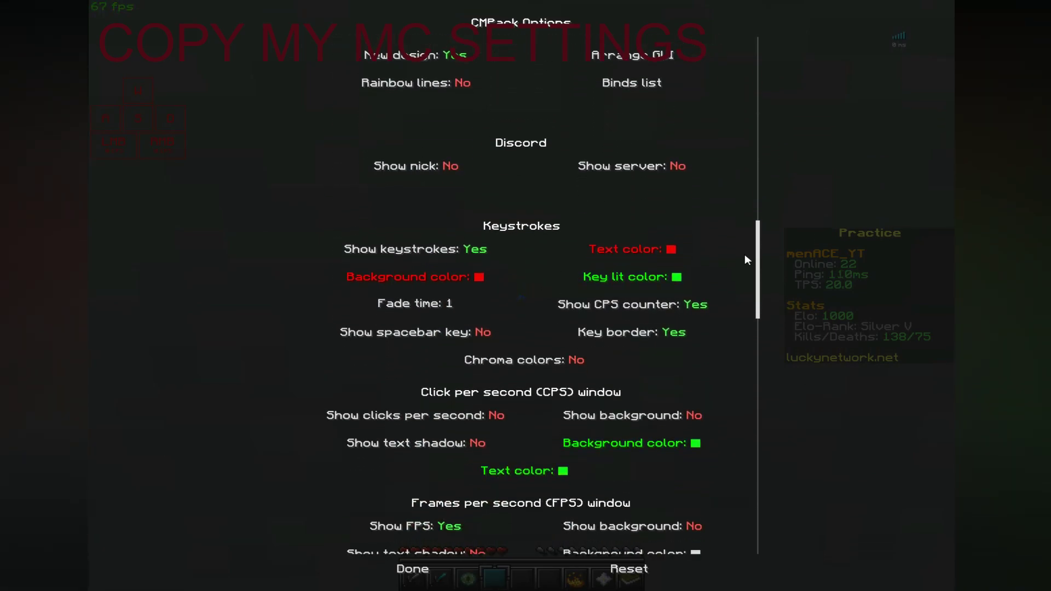
pyautogui.scroll(-11, 742, 270)
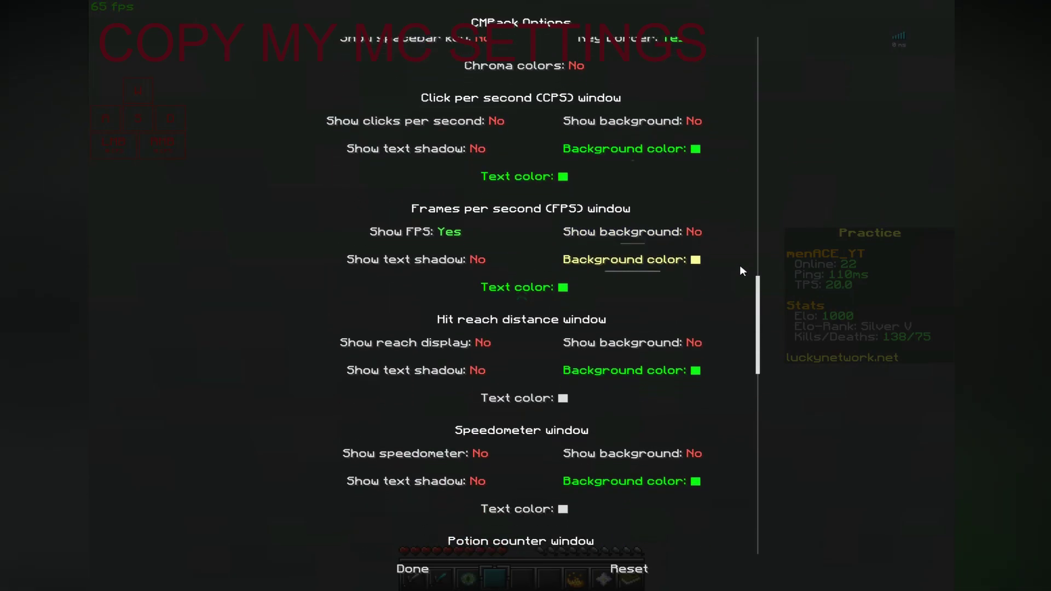
pyautogui.scroll(-14, 748, 268)
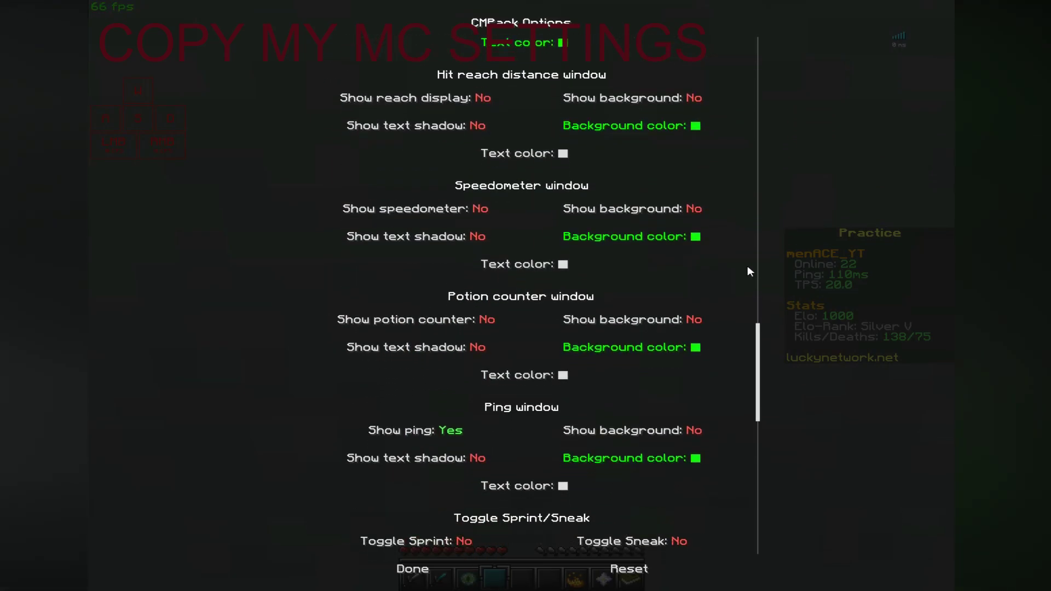
pyautogui.scroll(-12, 747, 268)
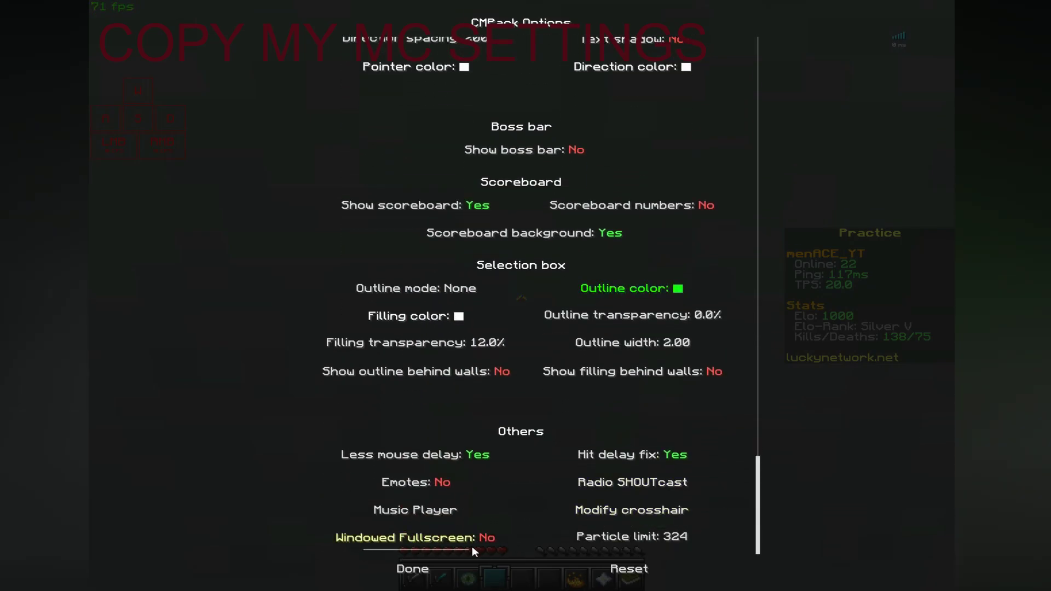
pyautogui.click(453, 510)
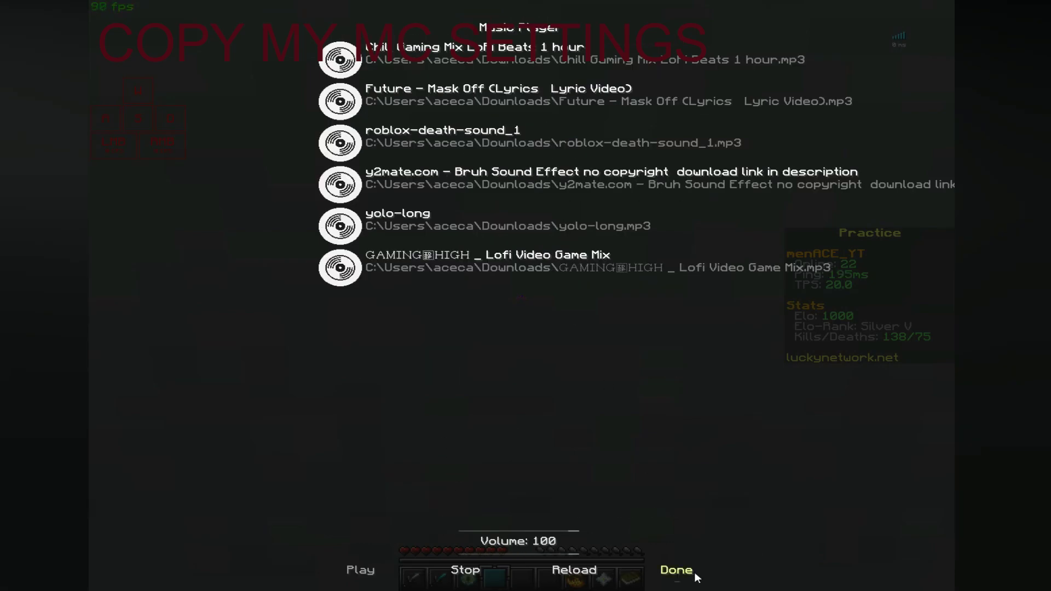
pyautogui.click(676, 569)
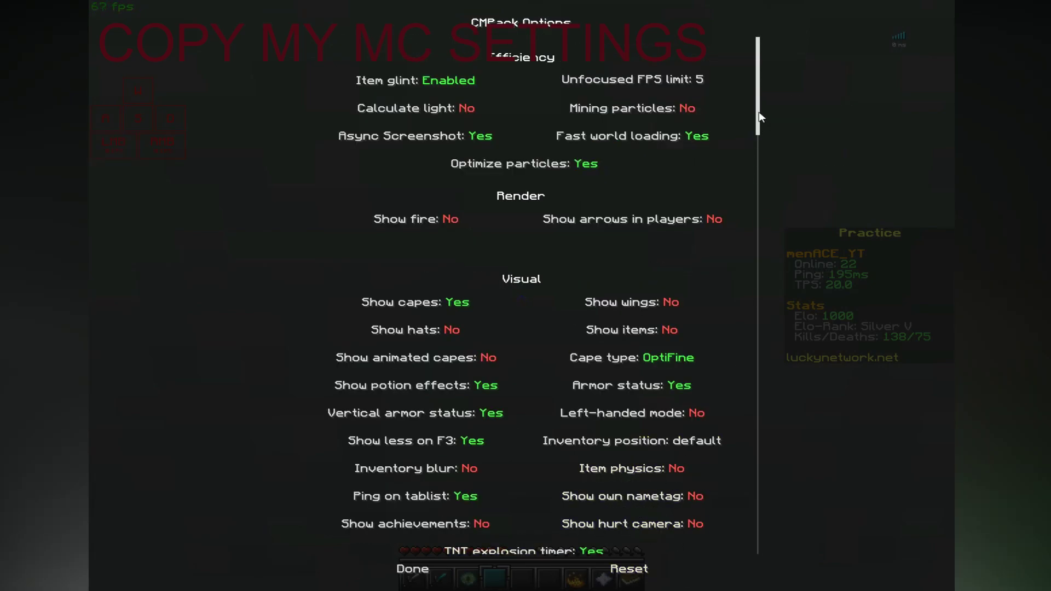
# Step: Lower the particle limit in the Others section of the CMPack options
pyautogui.moveTo(761, 116); pyautogui.dragTo(781, 389)
pyautogui.scroll(-20, 781, 389)
pyautogui.scroll(-20, 846, 266)
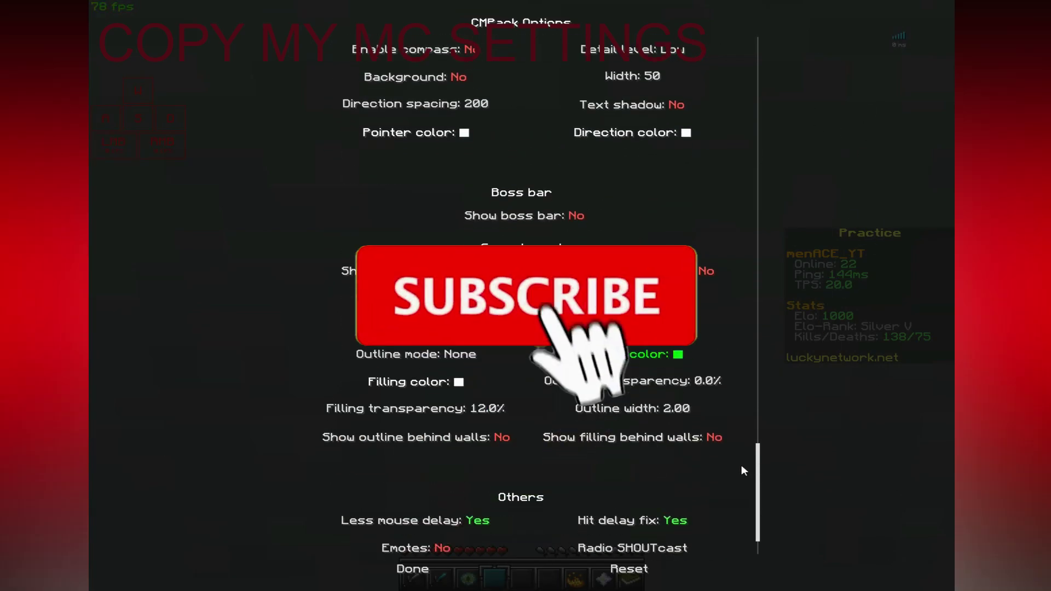
pyautogui.scroll(-3, 733, 476)
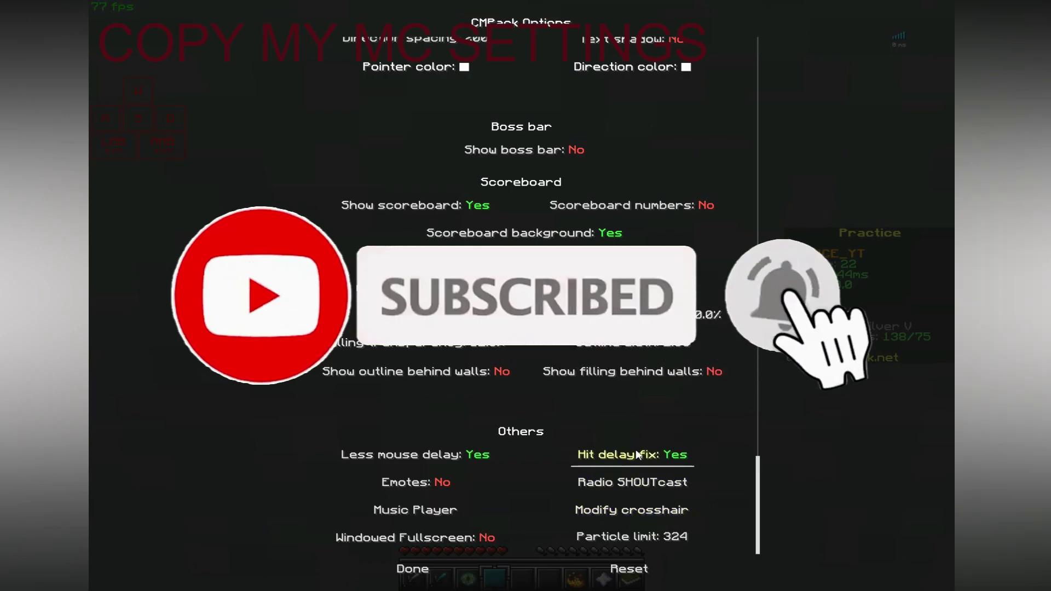
pyautogui.click(596, 542)
pyautogui.moveTo(595, 539); pyautogui.dragTo(532, 543)
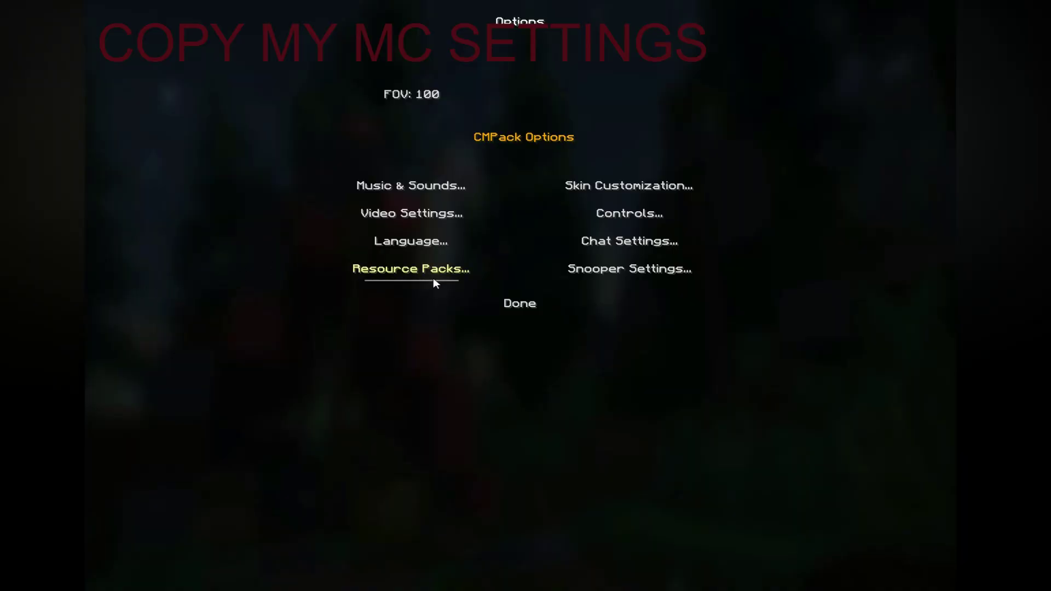
# Step: Open the resource packs settings and browse the available and selected packs
pyautogui.click(433, 278)
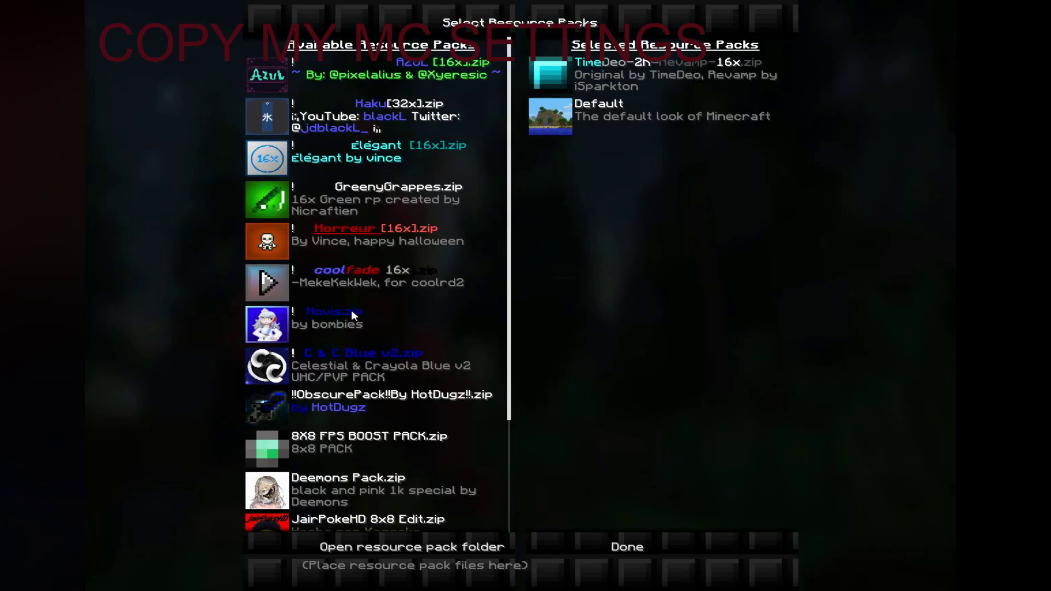
pyautogui.scroll(-7, 351, 315)
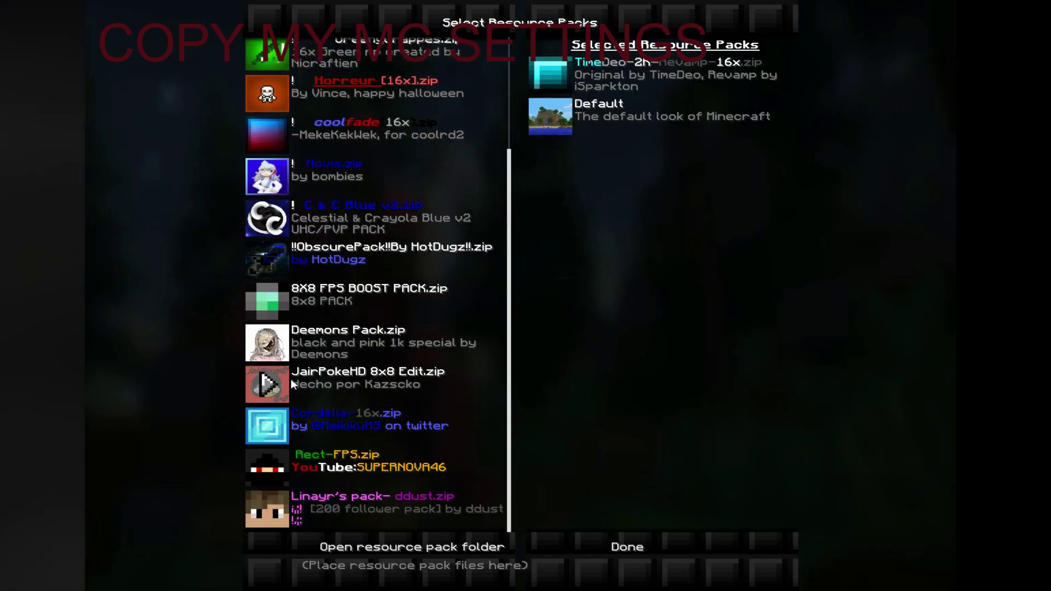
pyautogui.scroll(7, 310, 204)
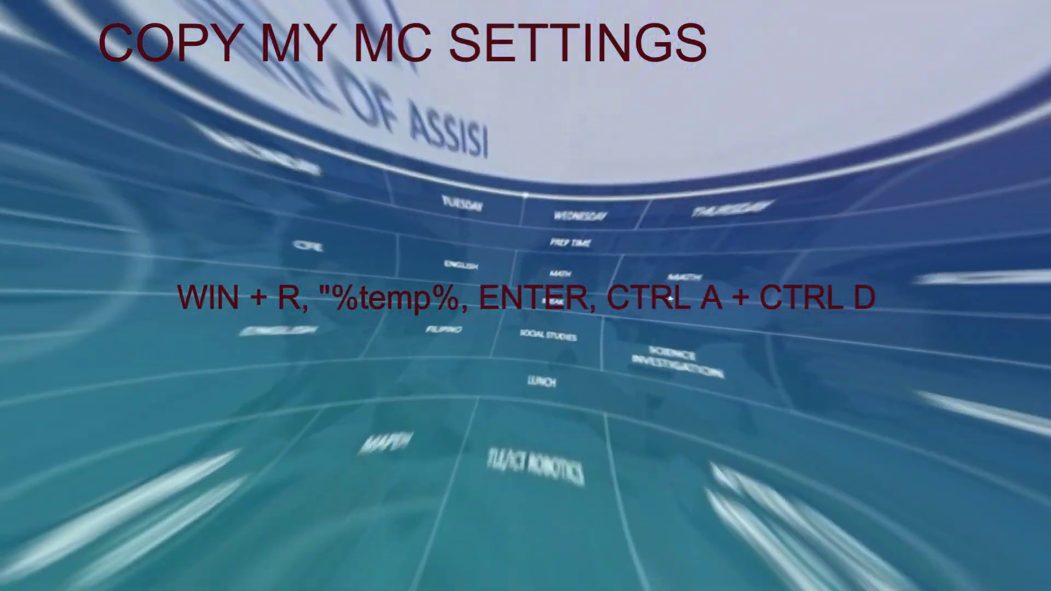
# Step: Delete everything in the %temp% folder, skipping all files that are in use
pyautogui.press('super+r')
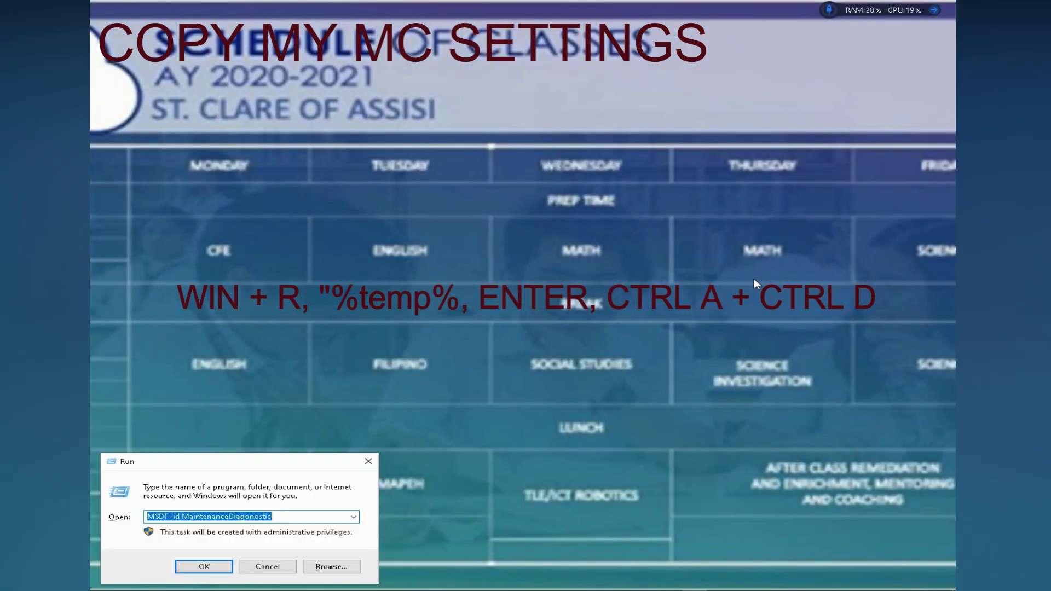
pyautogui.write('%temp%')
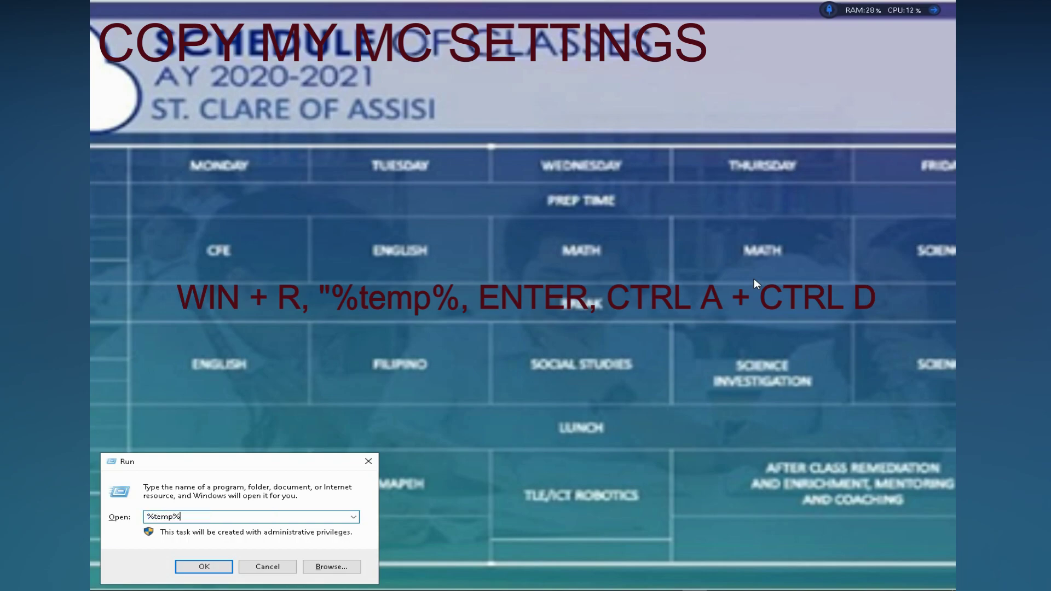
pyautogui.press('Return')
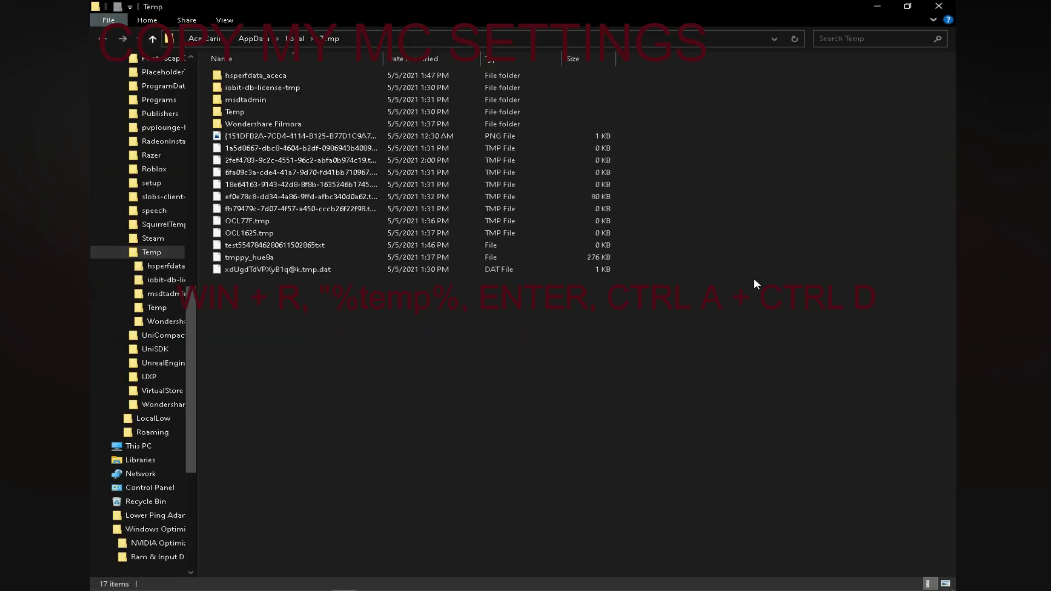
pyautogui.hotkey('ctrl', 'a')
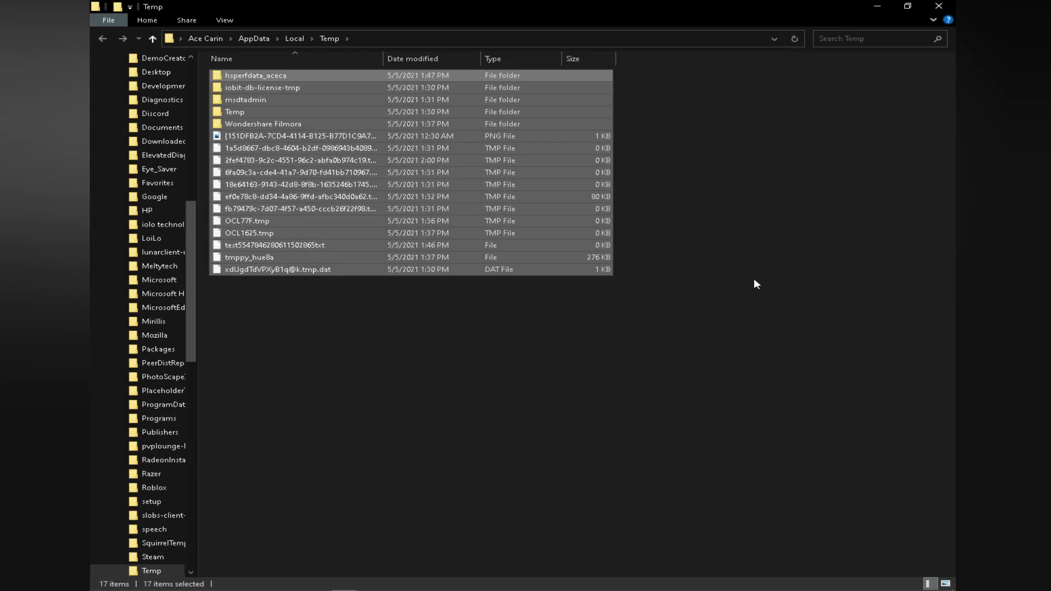
pyautogui.press('Delete')
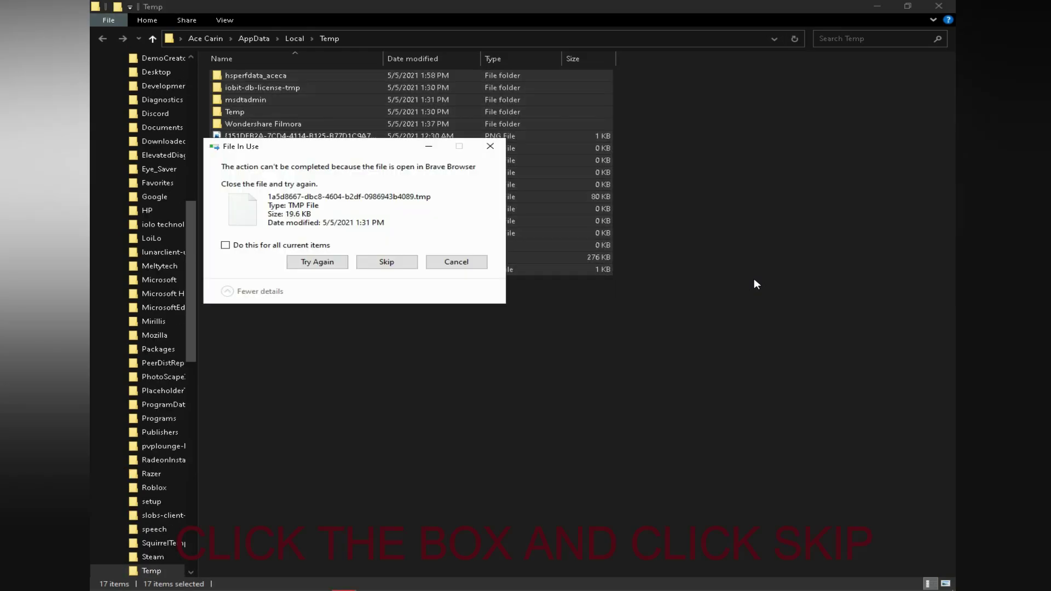
pyautogui.click(386, 262)
pyautogui.click(237, 245)
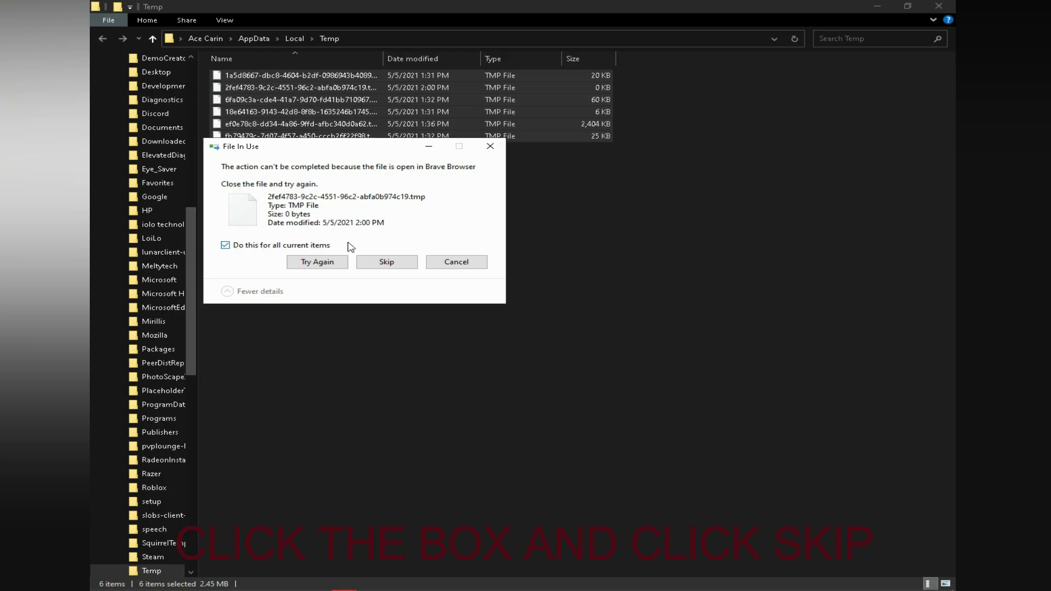
pyautogui.click(386, 262)
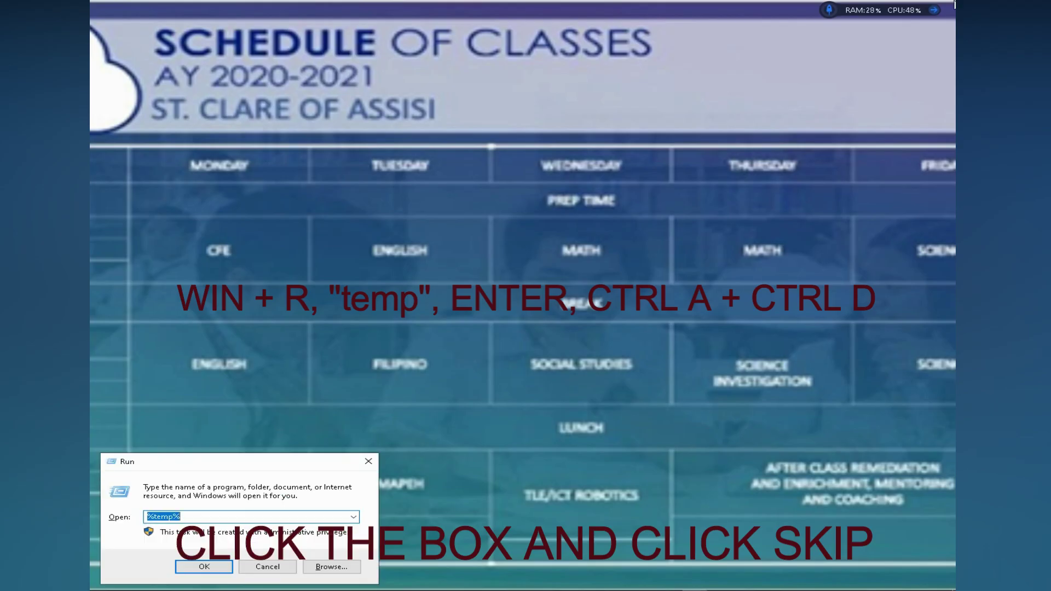
# Step: Delete everything in the Windows temp folder, skipping all items in use, and close the folder
pyautogui.write('%temp%')
pyautogui.press('Return')
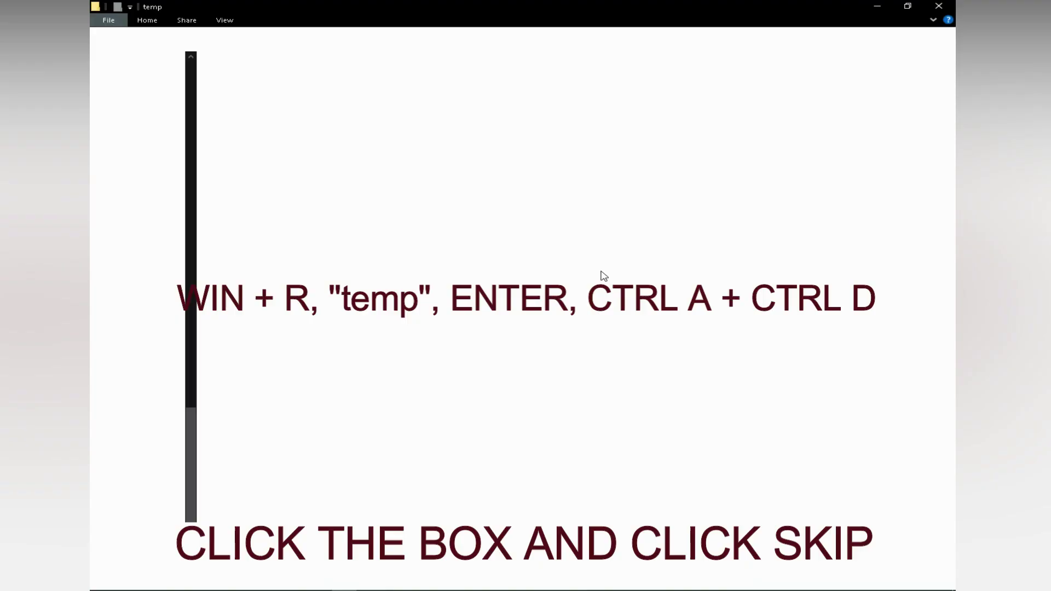
pyautogui.hotkey('ctrl', 'a')
pyautogui.hotkey('ctrl', 'd')
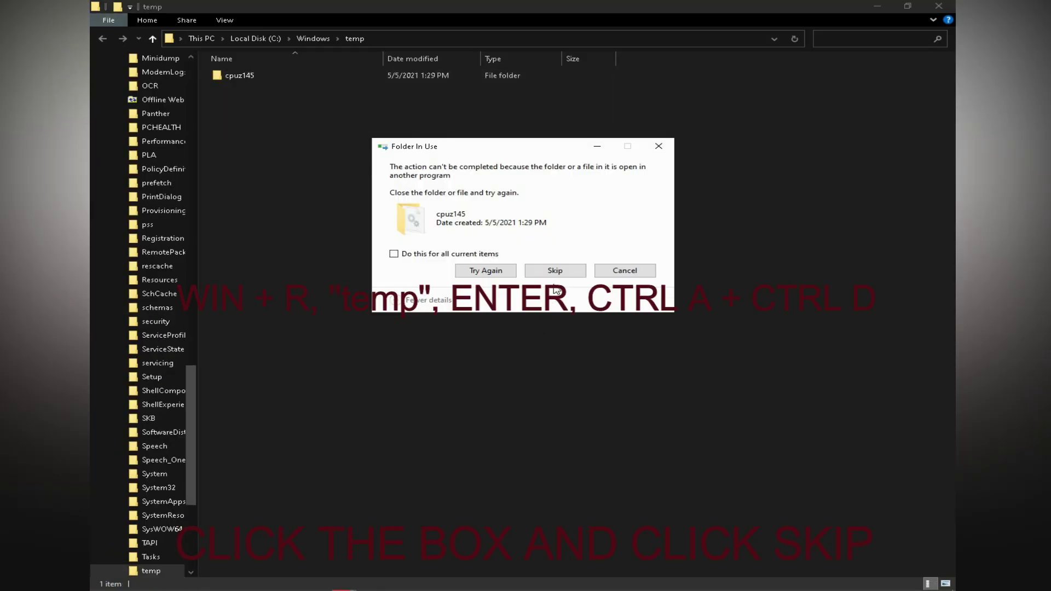
pyautogui.click(492, 255)
pyautogui.click(555, 271)
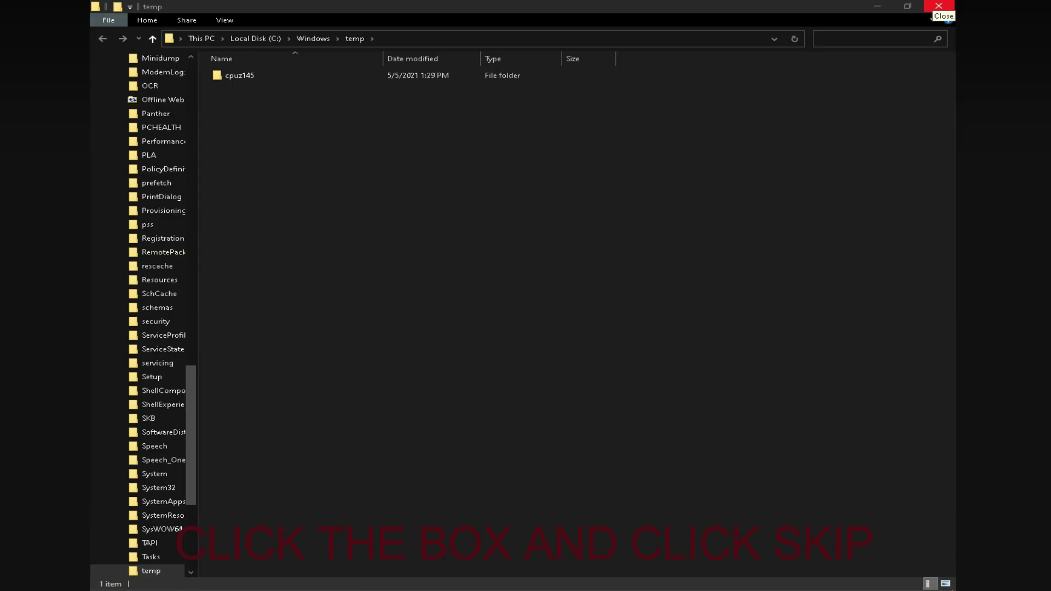
pyautogui.click(936, 7)
# Step: Open the prefetch folder through Run and delete all of its contents
pyautogui.press('super+r')
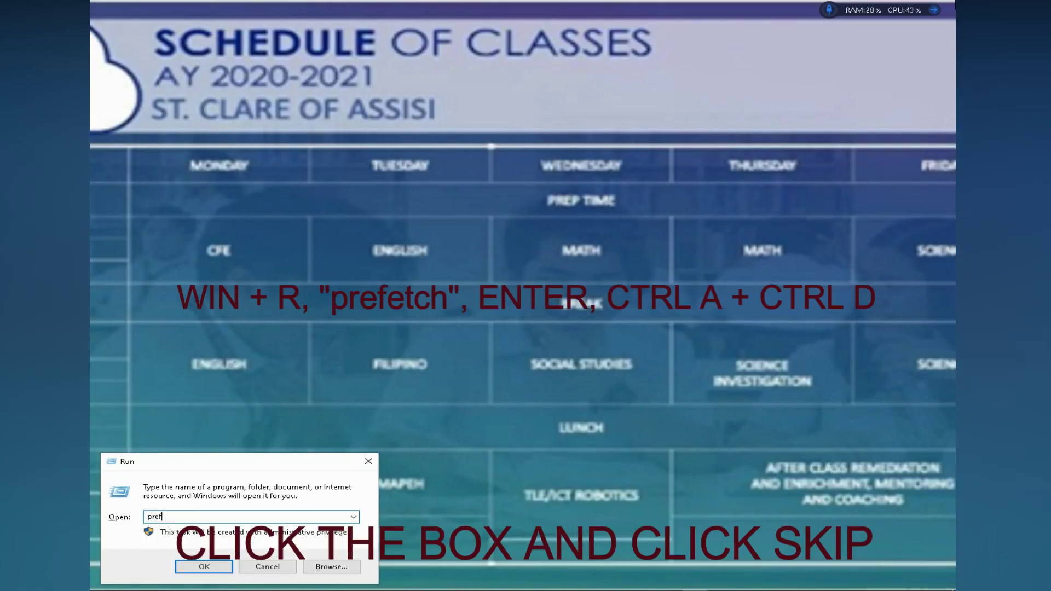
pyautogui.write('prefetch')
pyautogui.press('Return')
pyautogui.hotkey('ctrl', 'a')
pyautogui.hotkey('ctrl', 'd')
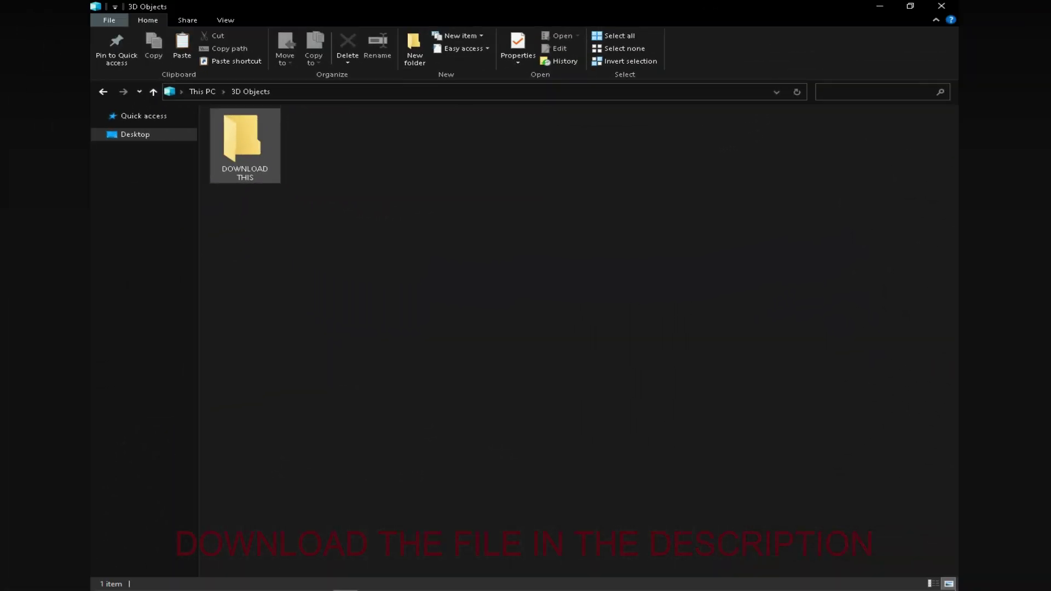
# Step: Open the Affinity folder inside DOWNLOAD THIS, collapsing the Desktop folder tree along the way
pyautogui.click(245, 145)
pyautogui.doubleClick(244, 145)
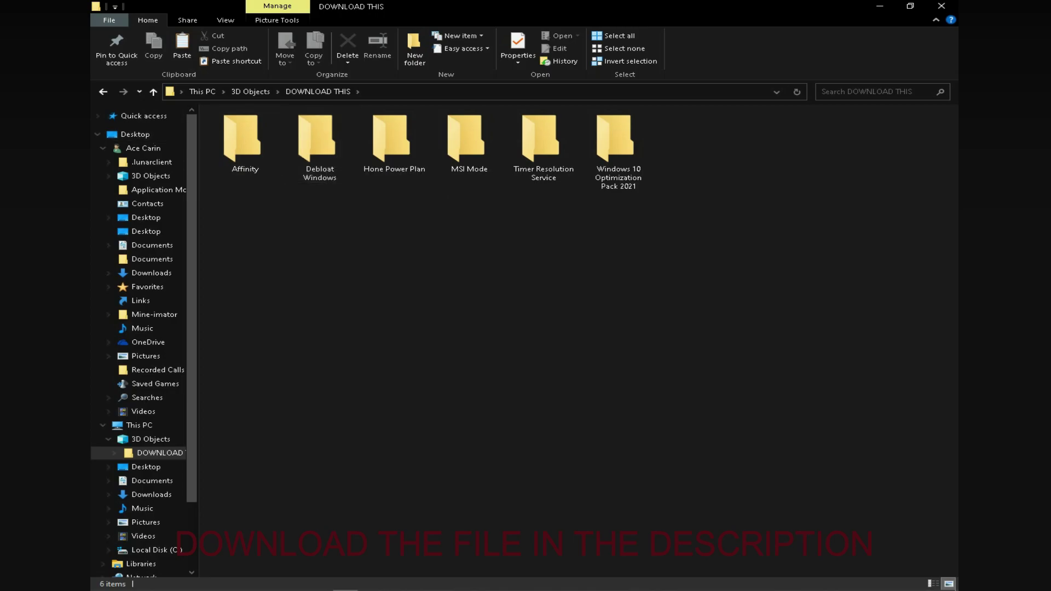
pyautogui.click(98, 135)
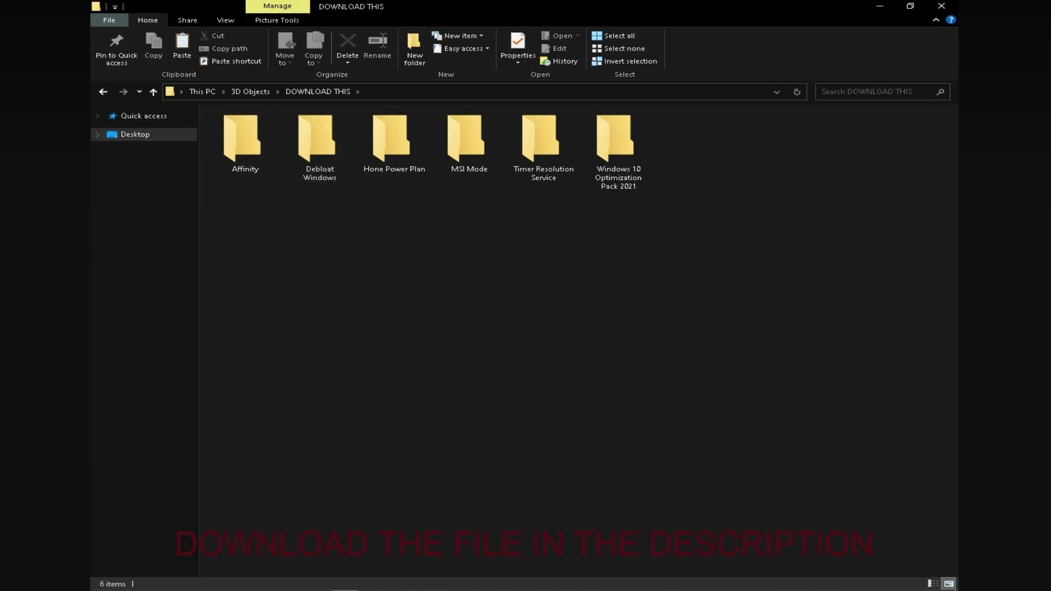
pyautogui.doubleClick(245, 140)
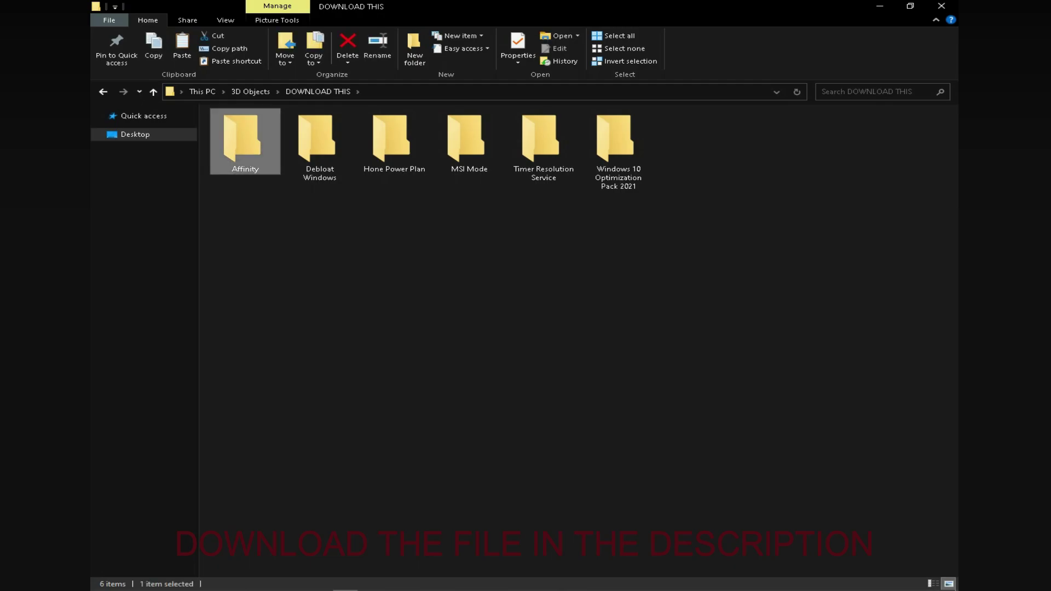
pyautogui.click(97, 116)
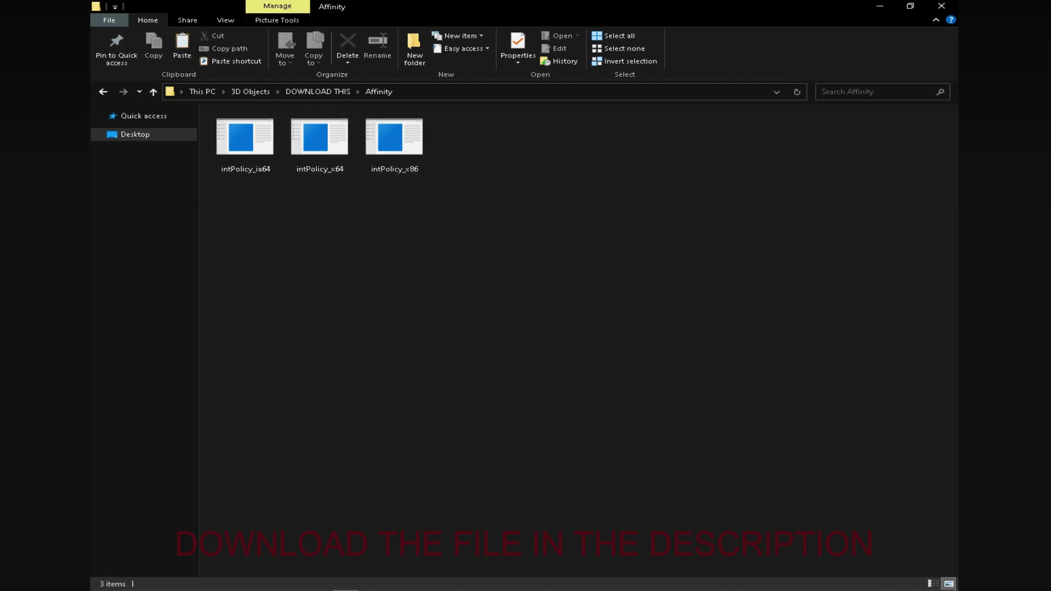
# Step: Check the computer's system type in System Information, then close it
pyautogui.press('super')
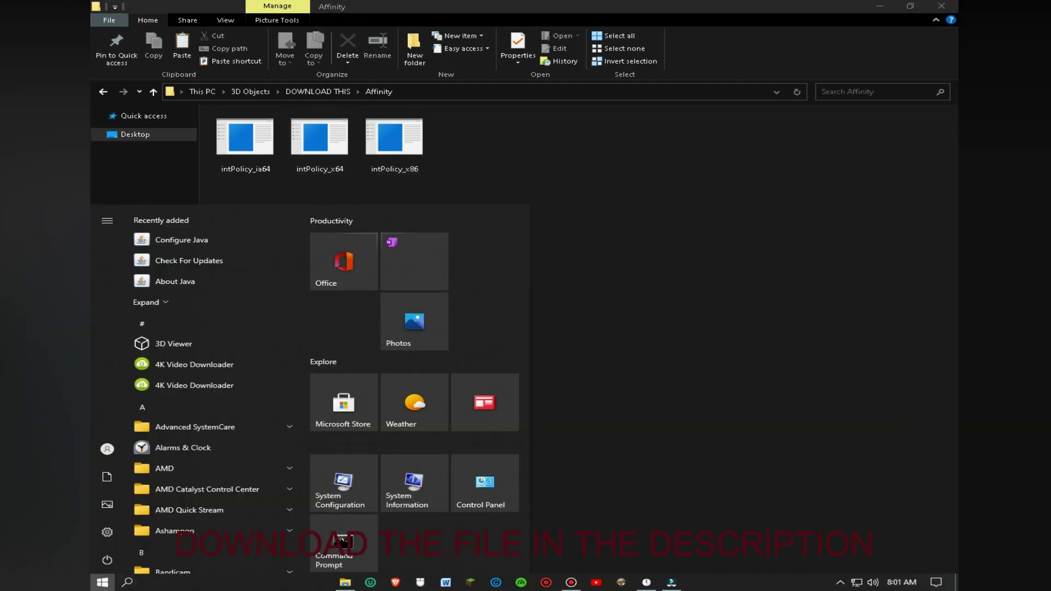
pyautogui.write('system i')
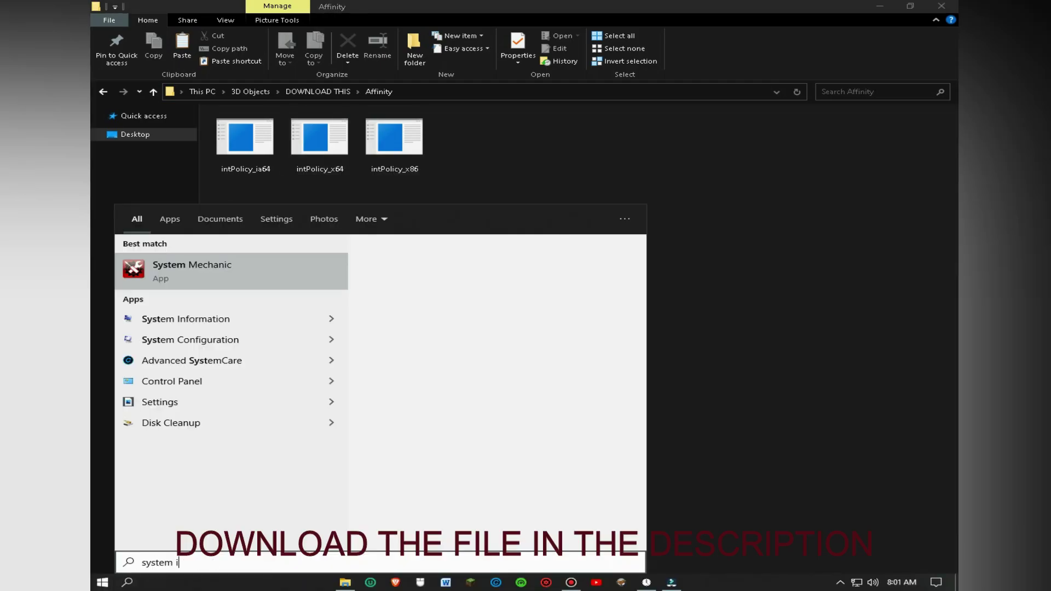
pyautogui.press('Return')
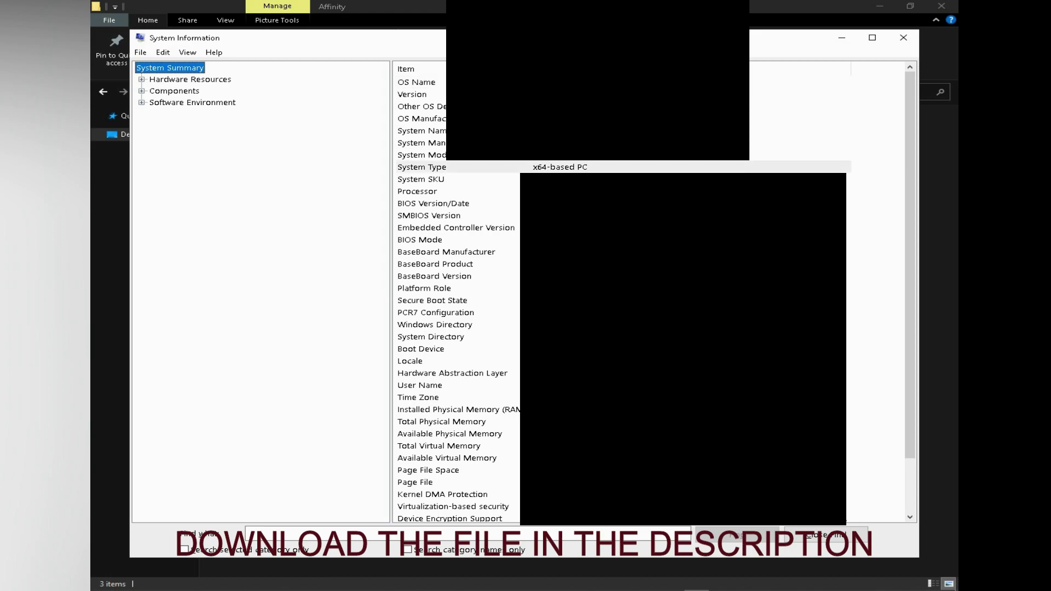
pyautogui.click(559, 167)
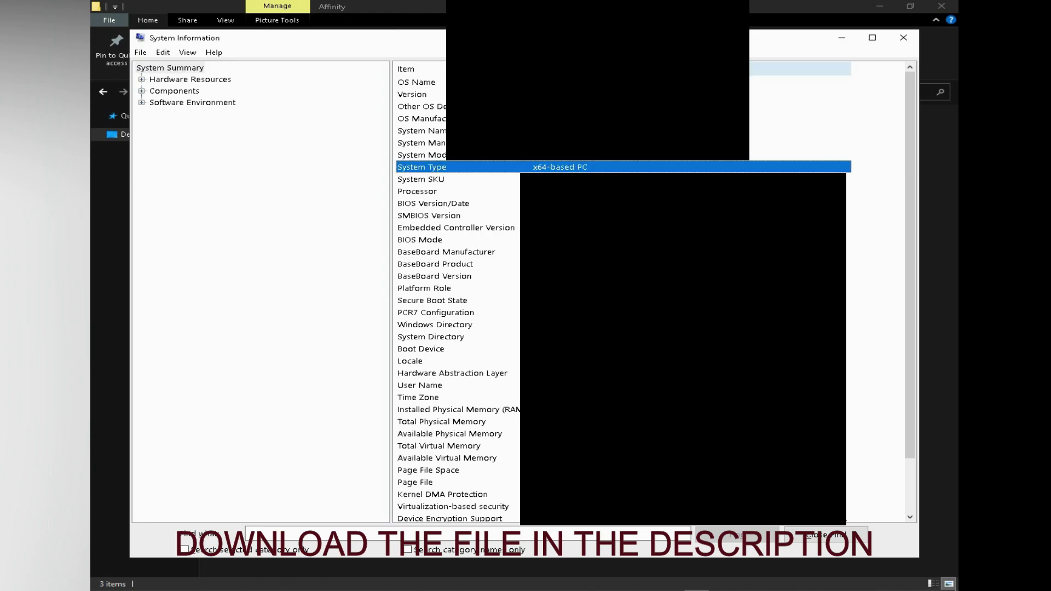
pyautogui.click(903, 37)
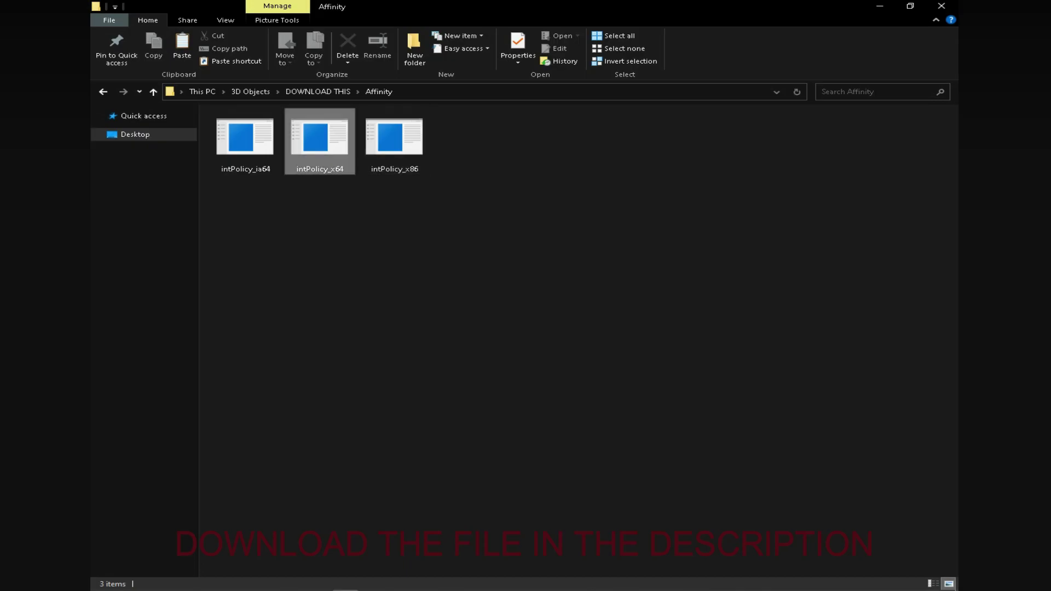
# Step: Select the intPolicy_x64 program in the Affinity folder
pyautogui.rightClick(350, 132)
pyautogui.press('Escape')
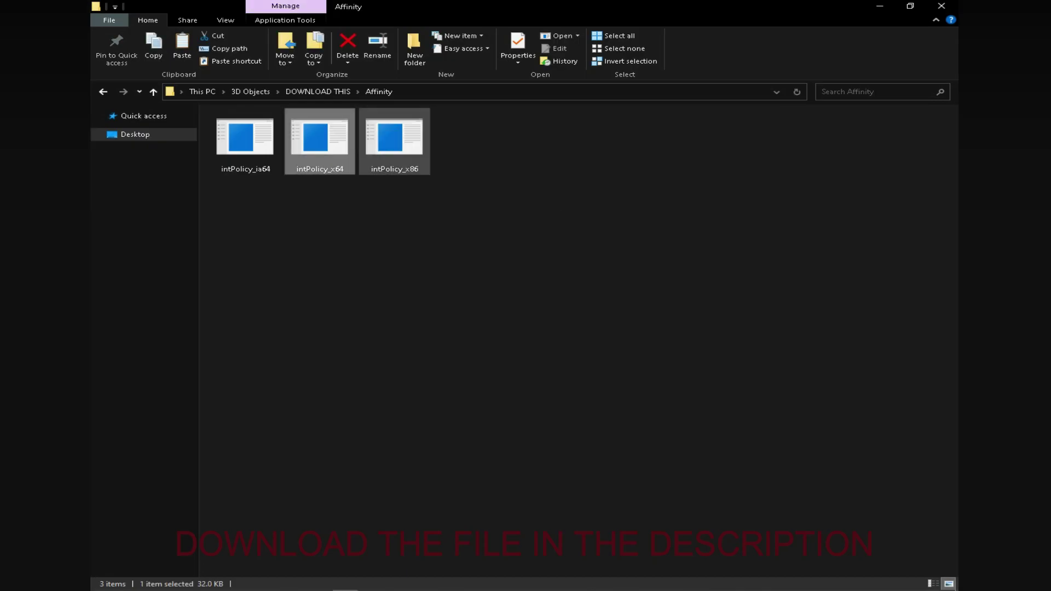
# Step: Find the AMD Radeon HD 8470D graphics card in the Interrupt-Affinity tool's device list and select it
pyautogui.scroll(-1, 254, 104)
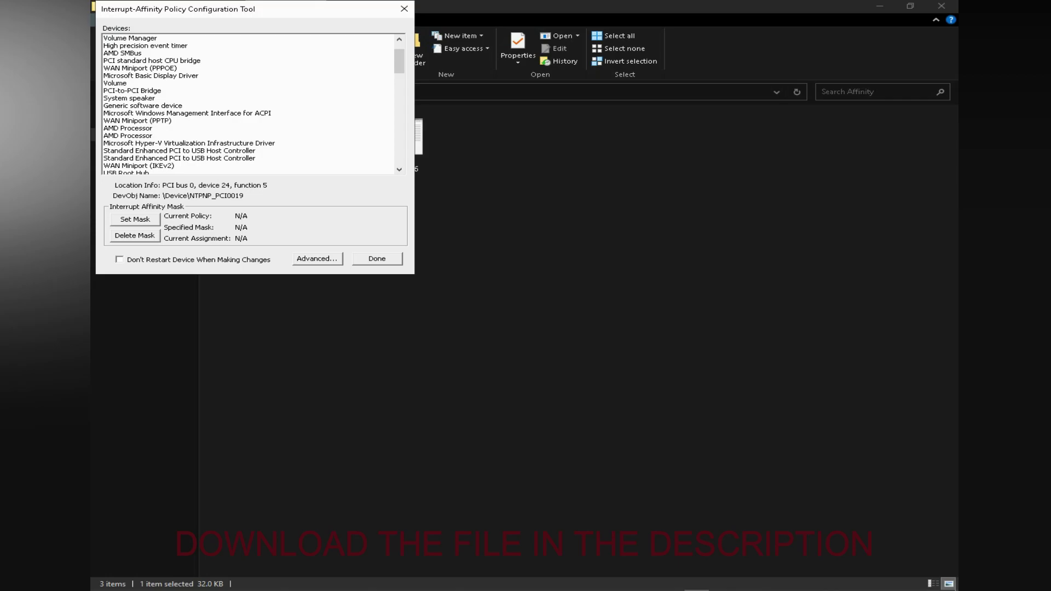
pyautogui.scroll(-8, 249, 104)
pyautogui.scroll(-12, 249, 104)
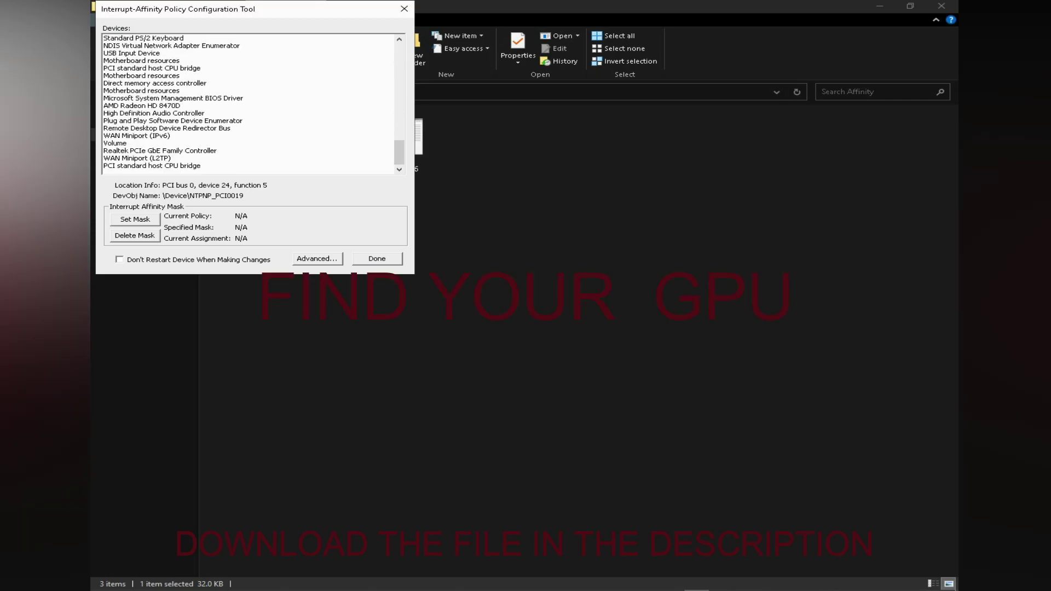
pyautogui.scroll(2, 249, 103)
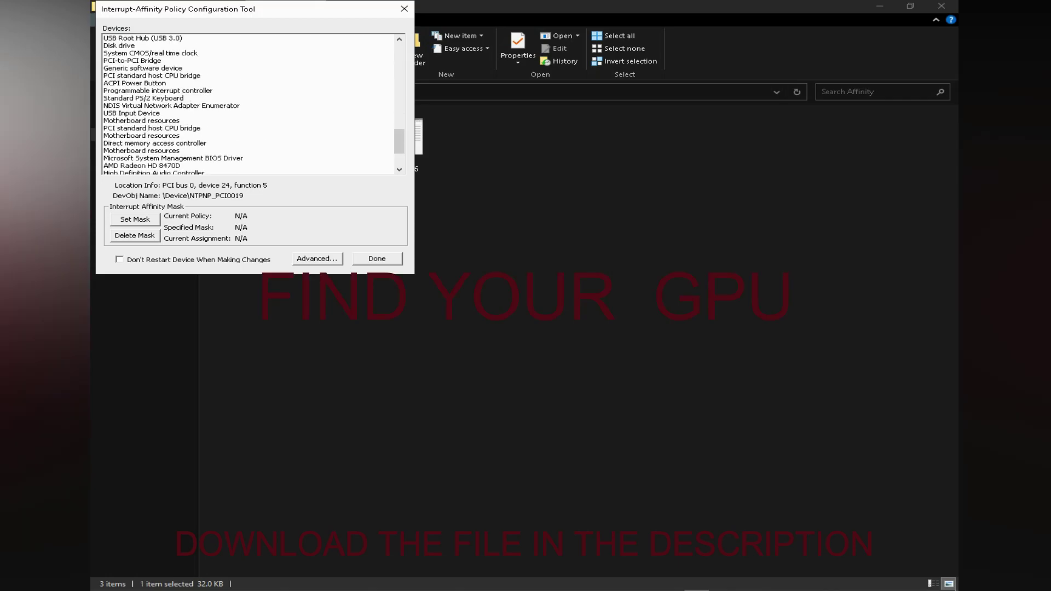
pyautogui.scroll(2, 249, 103)
pyautogui.scroll(2, 249, 104)
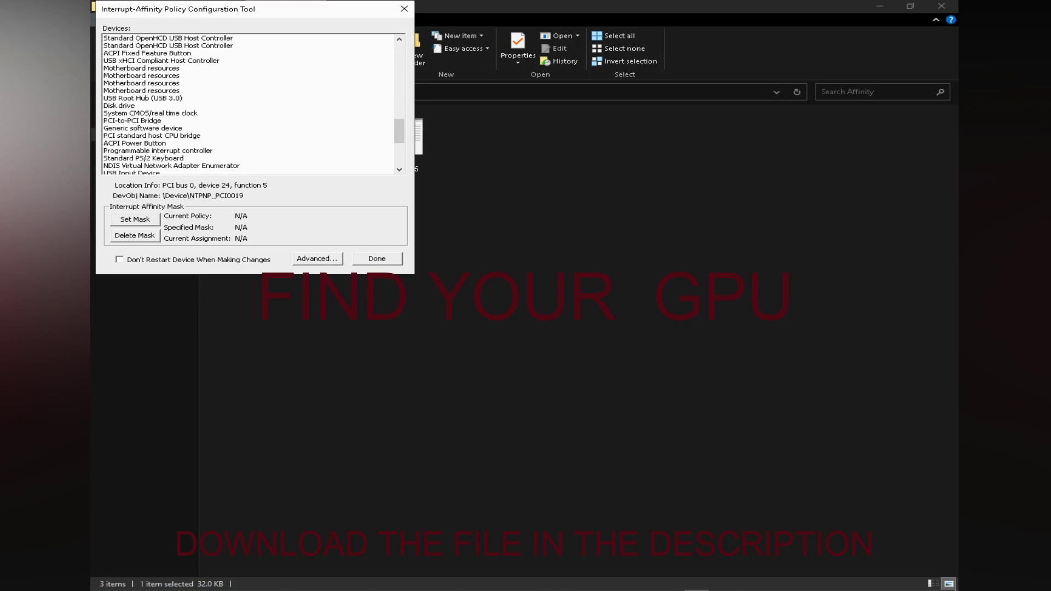
pyautogui.scroll(2, 249, 103)
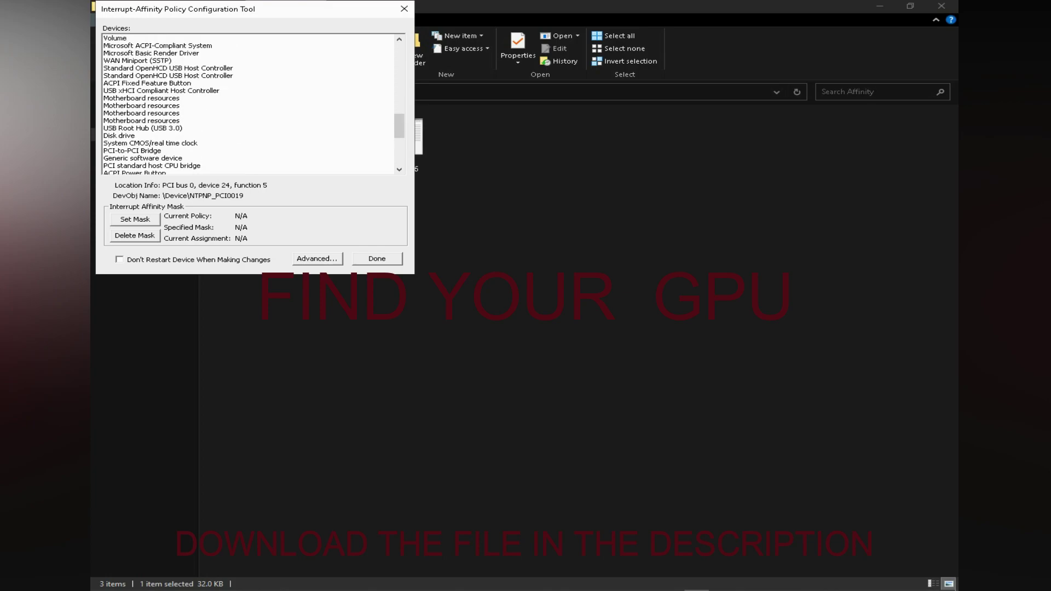
pyautogui.scroll(6, 249, 104)
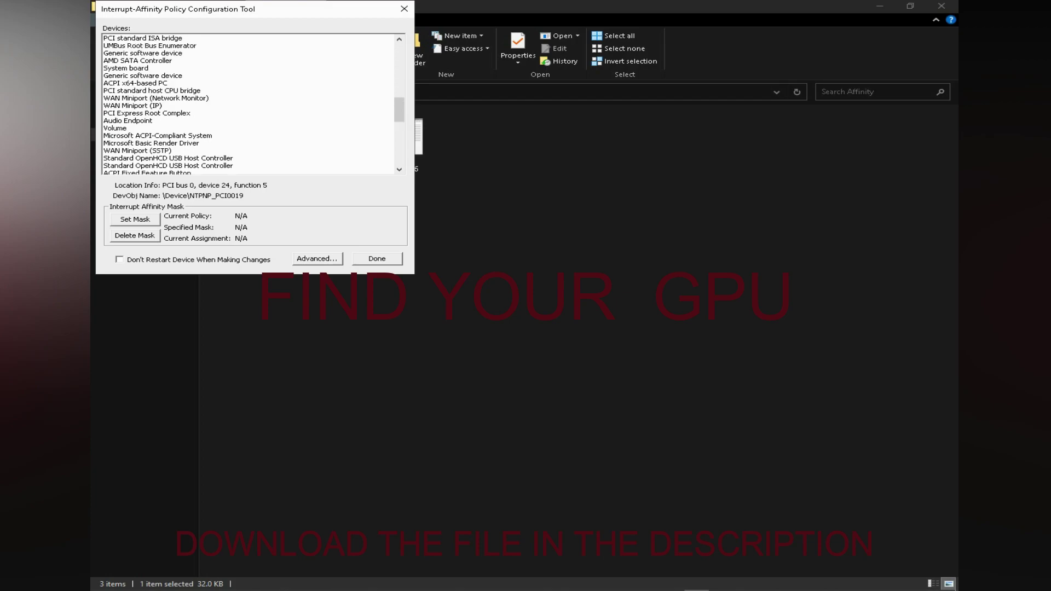
pyautogui.scroll(4, 249, 104)
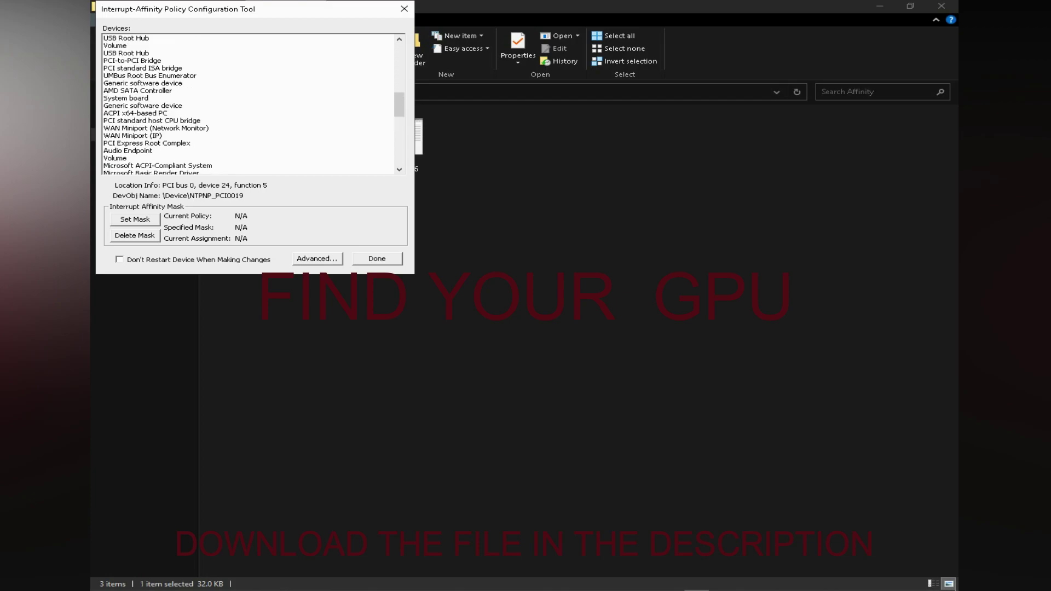
pyautogui.scroll(6, 249, 104)
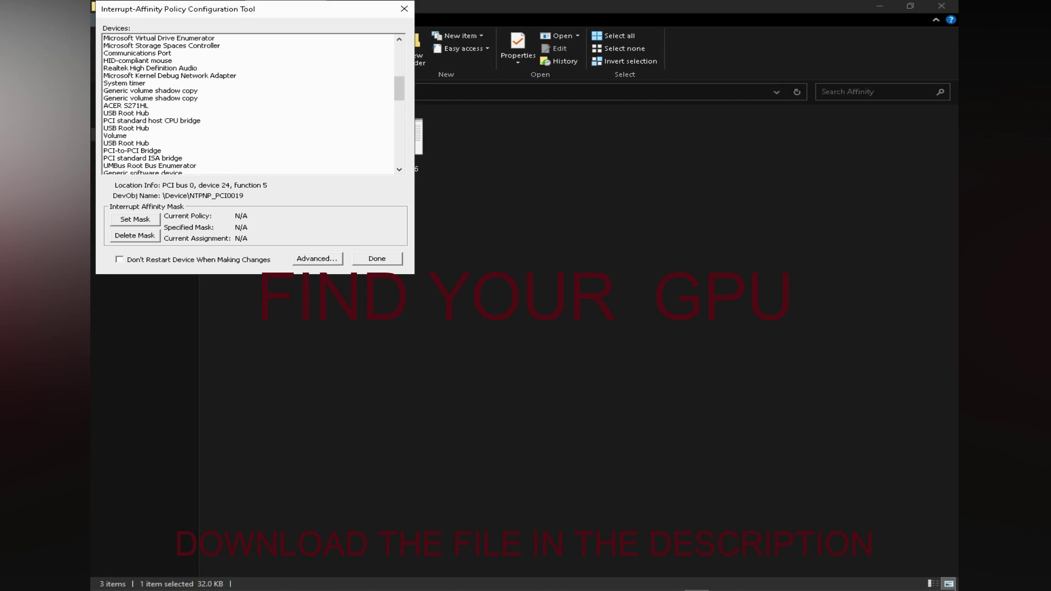
pyautogui.scroll(2, 249, 104)
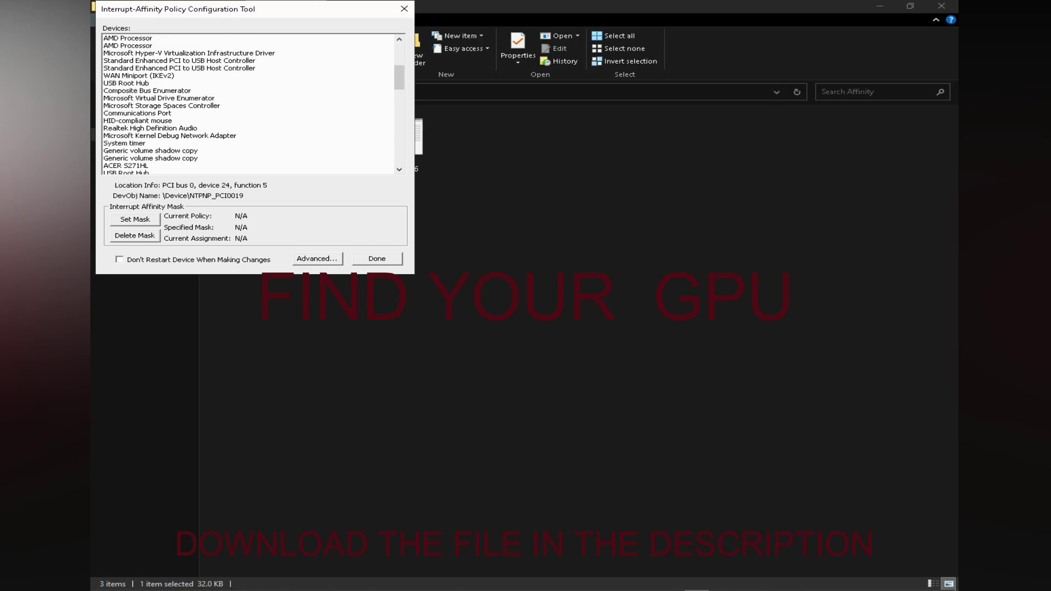
pyautogui.scroll(2, 249, 104)
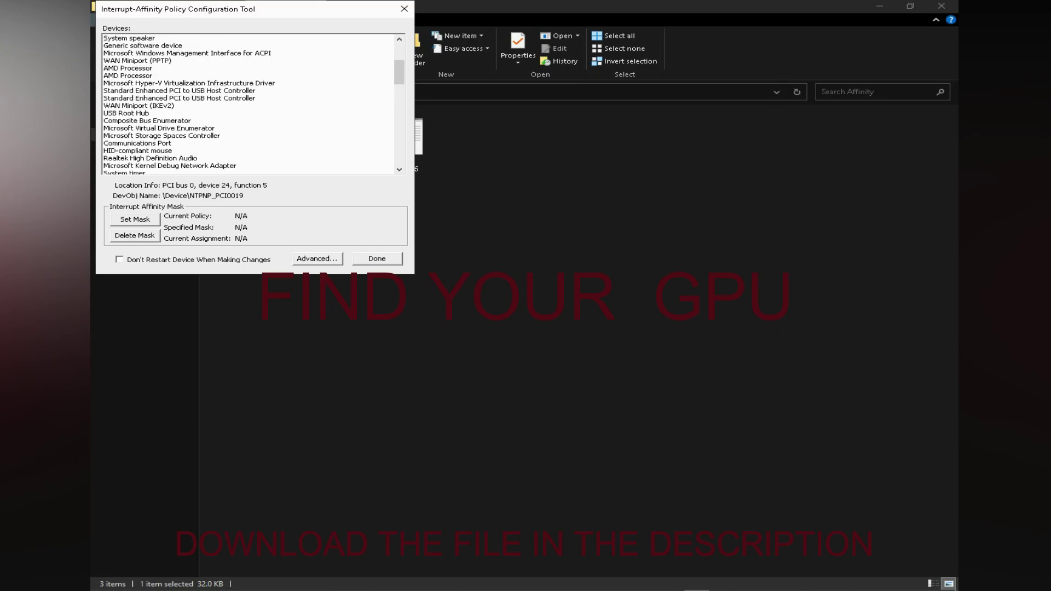
pyautogui.scroll(2, 249, 104)
pyautogui.scroll(4, 249, 104)
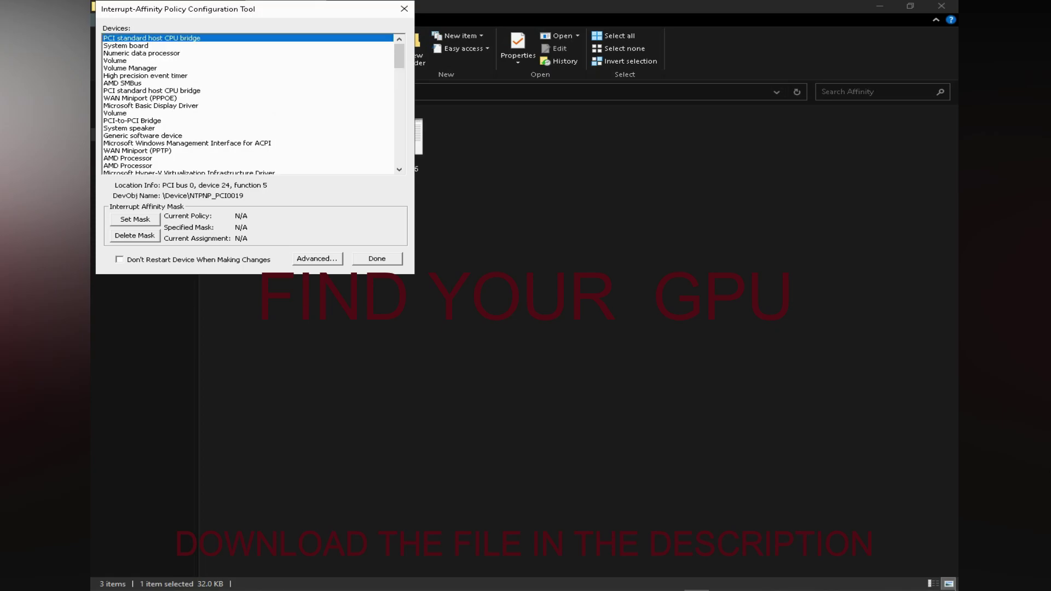
pyautogui.scroll(-2, 249, 104)
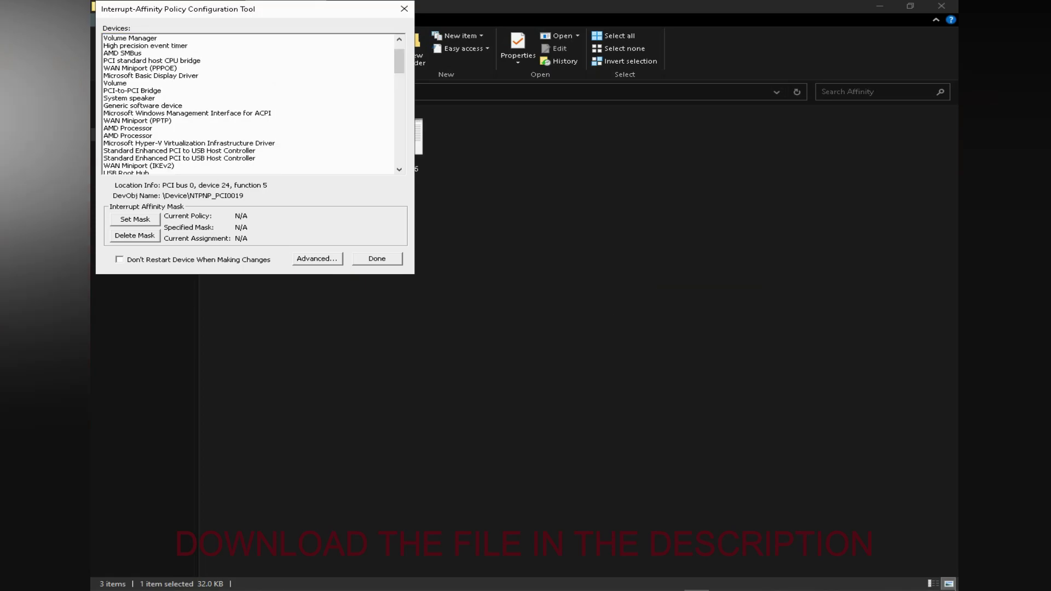
pyautogui.scroll(-8, 249, 104)
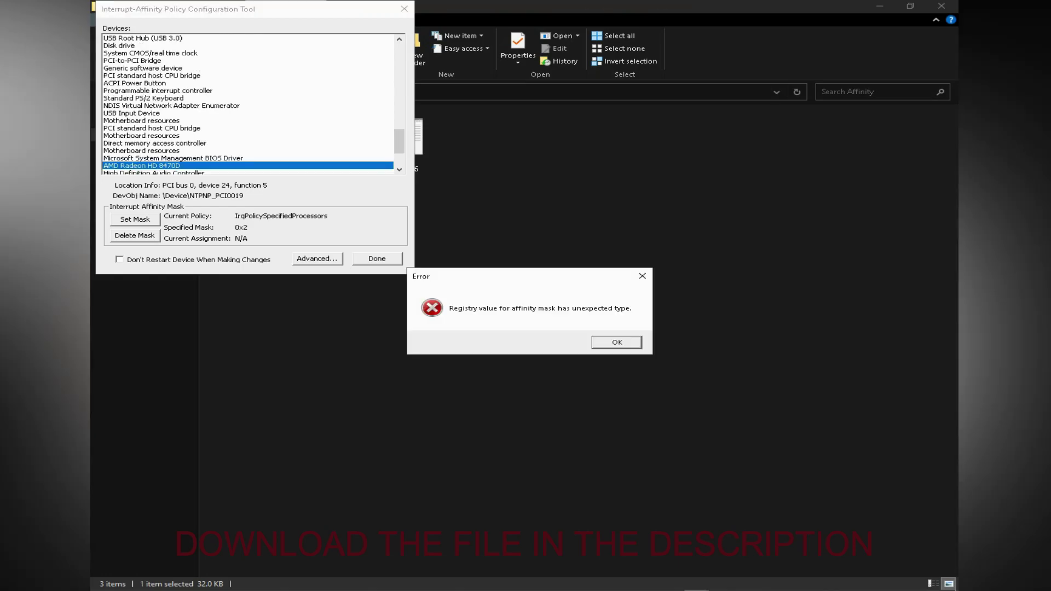
pyautogui.press('Return')
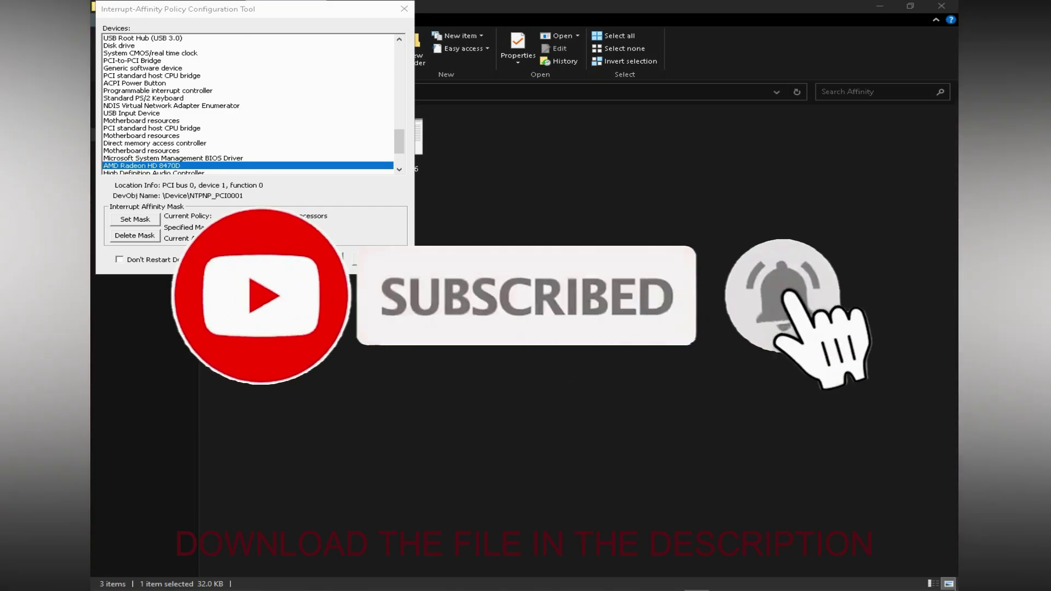
# Step: Open Device Manager and bring up the properties of the AMD Radeon HD 8470D under Display adapters
pyautogui.press('super')
pyautogui.write('d')
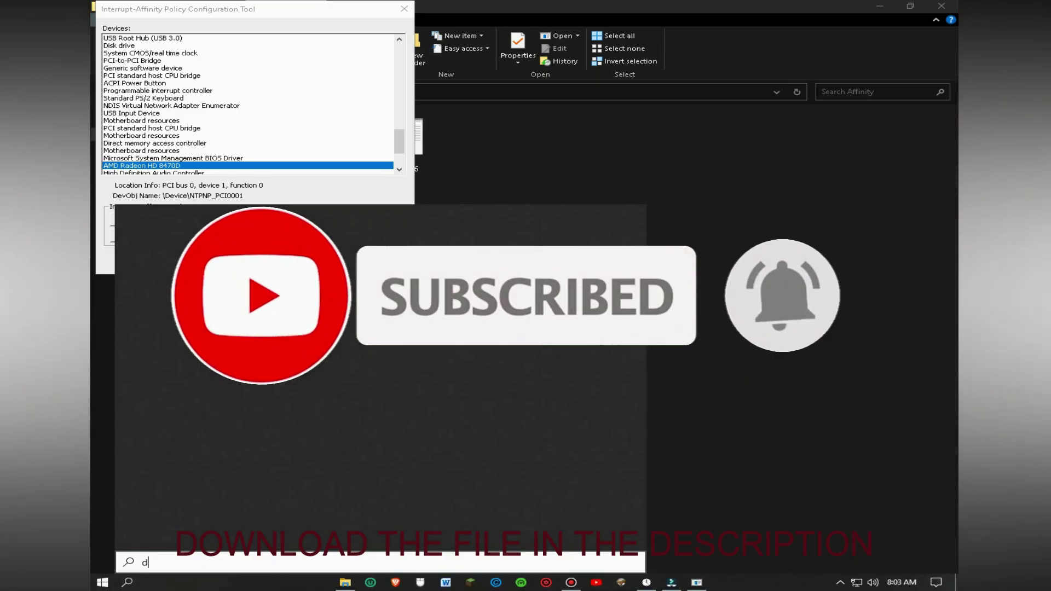
pyautogui.write('evice')
pyautogui.press('Return')
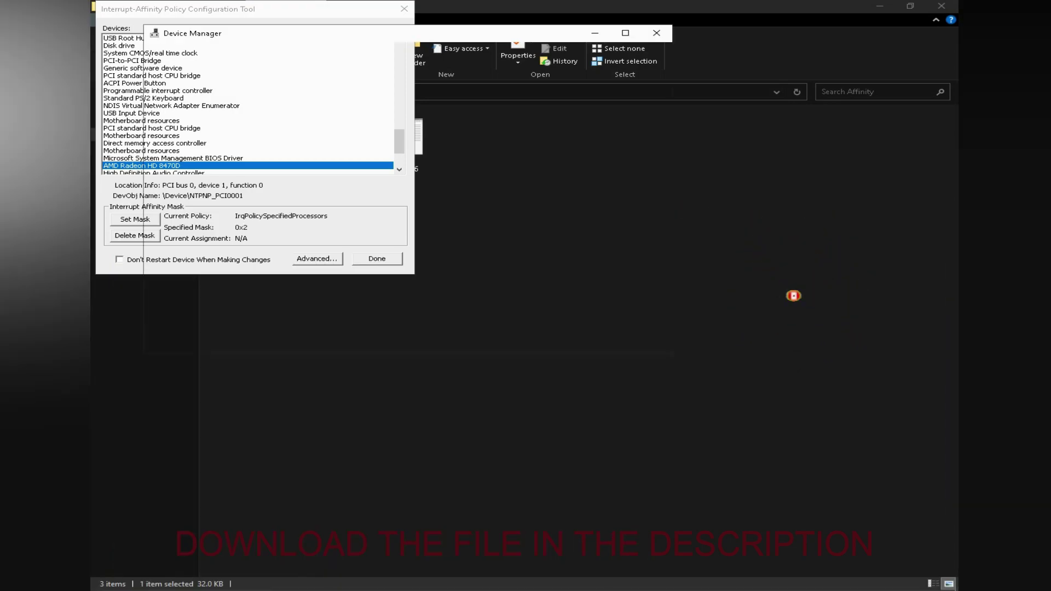
pyautogui.moveTo(328, 34); pyautogui.dragTo(492, 31)
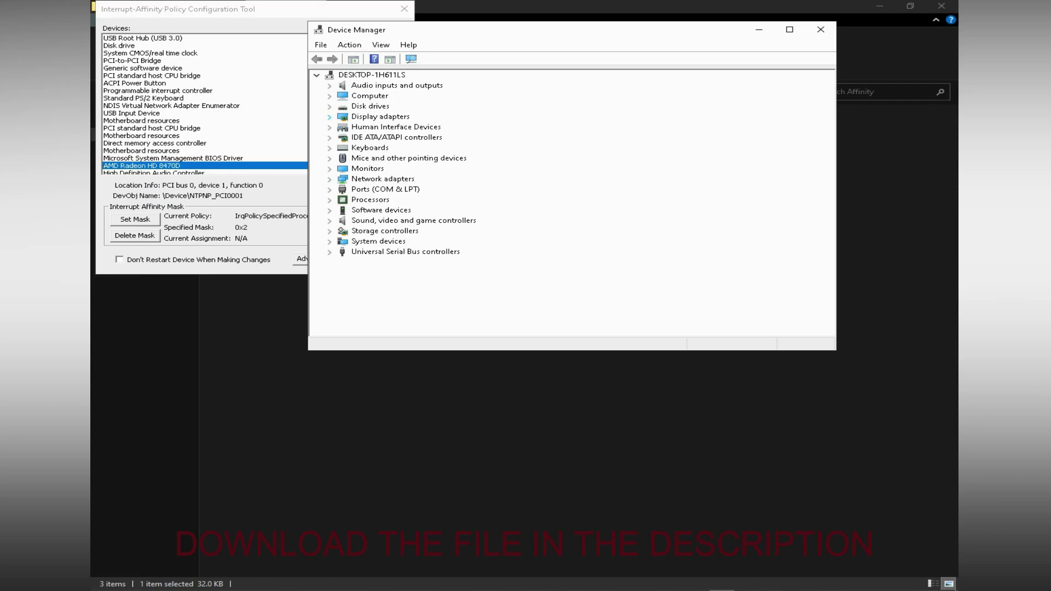
pyautogui.click(330, 116)
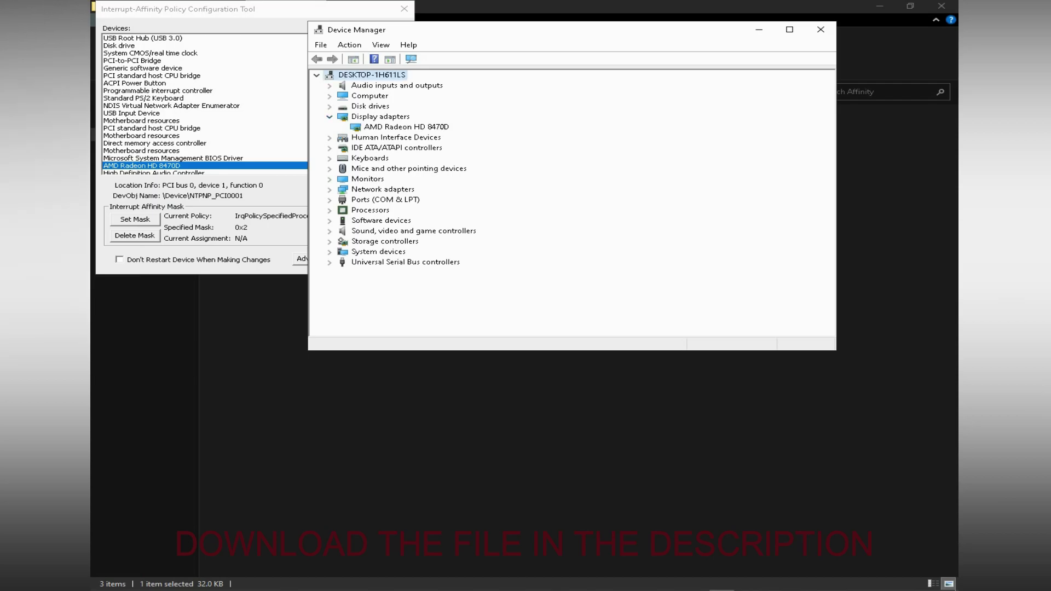
pyautogui.doubleClick(406, 127)
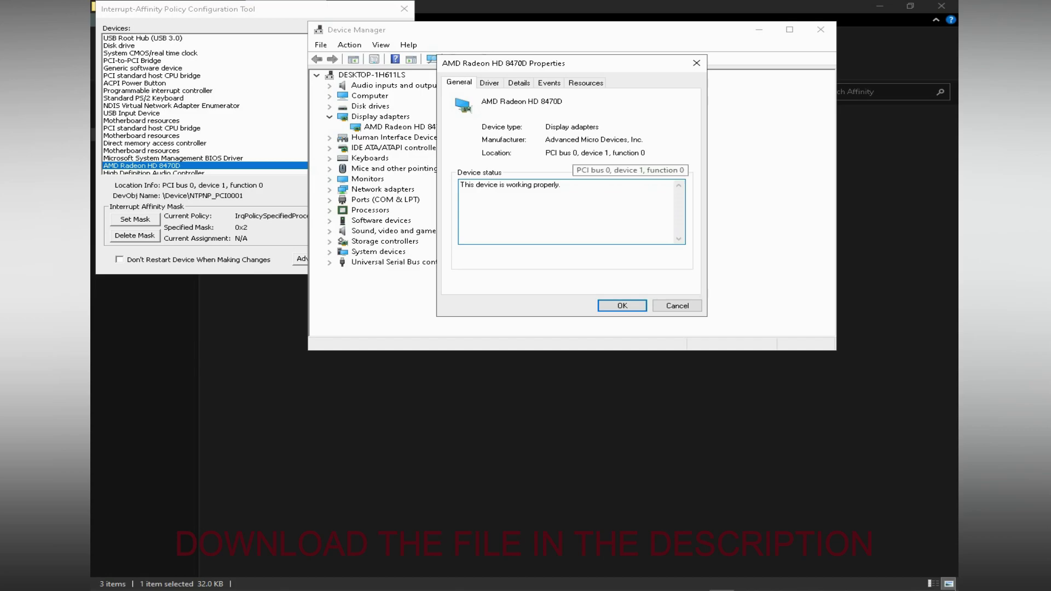
# Step: Compare the graphics card's location in its properties with the affinity tool's location info, and close Device Manager
pyautogui.moveTo(611, 32); pyautogui.dragTo(705, 214)
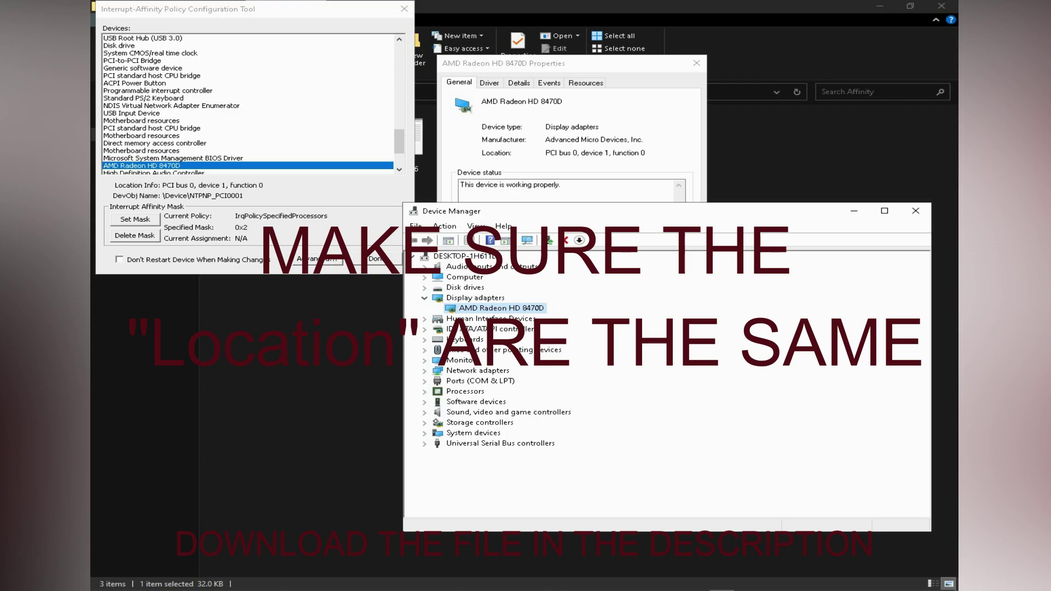
pyautogui.click(142, 166)
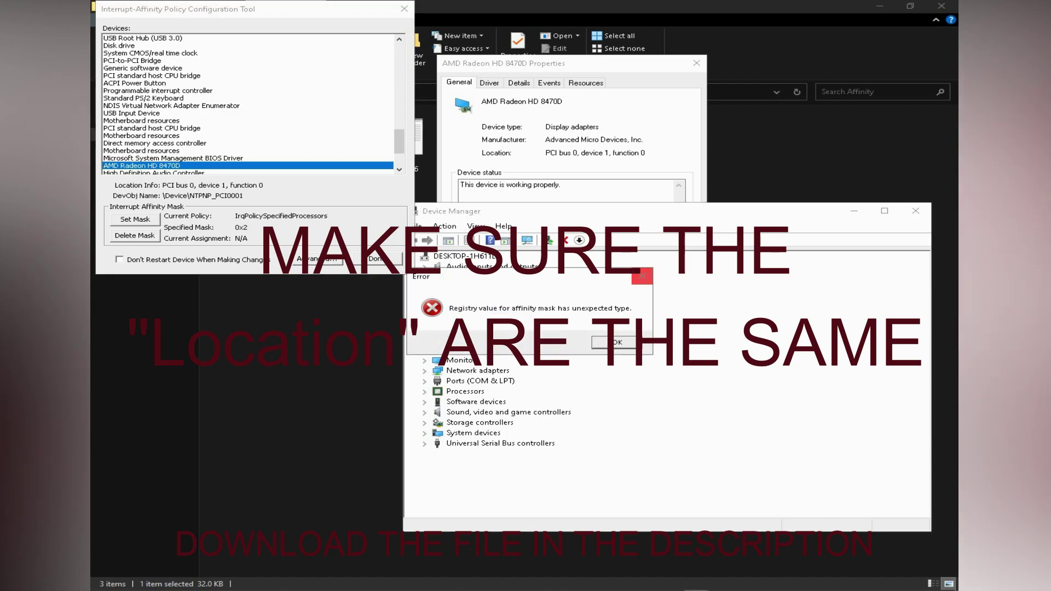
pyautogui.press('Return')
pyautogui.click(602, 153)
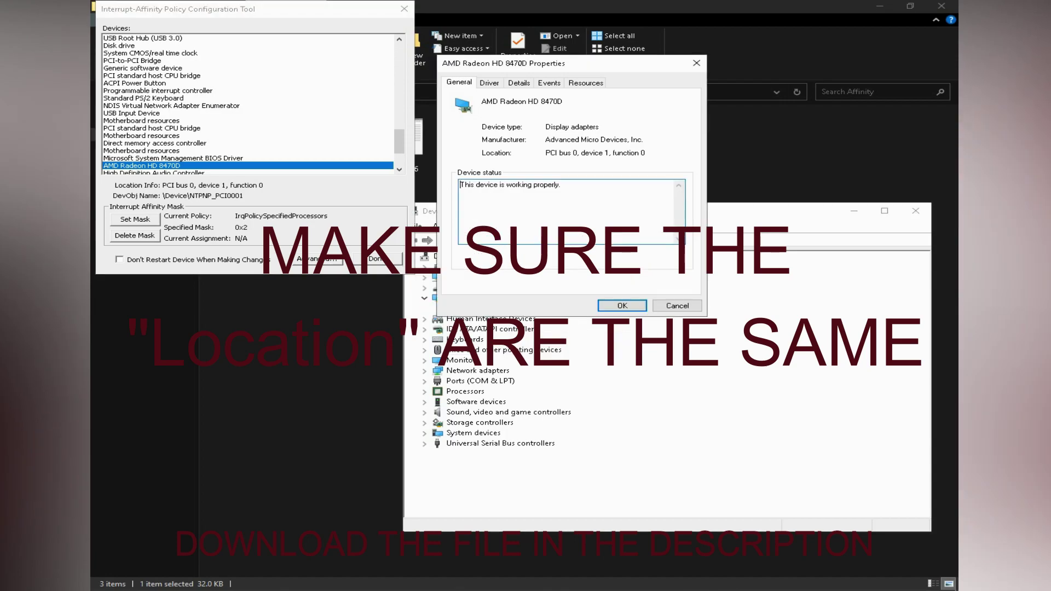
pyautogui.click(634, 153)
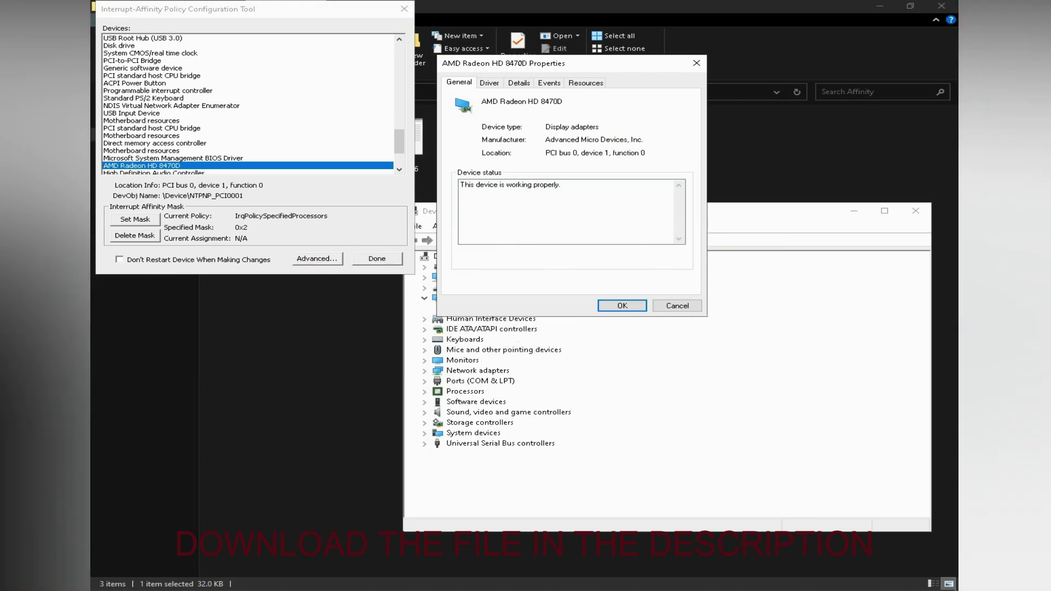
pyautogui.click(621, 306)
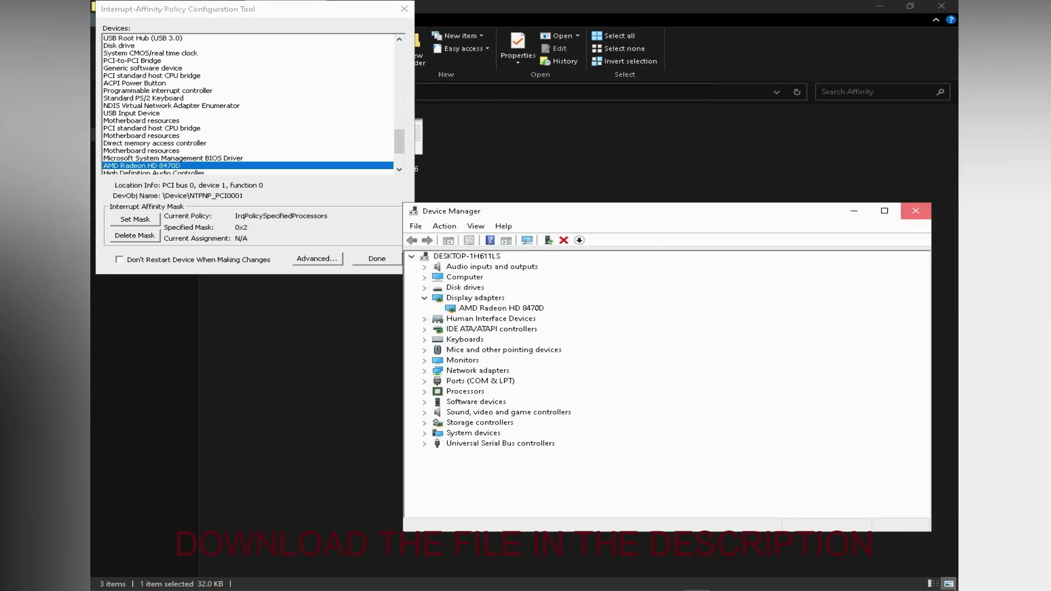
pyautogui.click(915, 211)
# Step: Set the AMD Radeon HD 8470D's interrupt affinity mask to CPU 1 and finish in the affinity tool
pyautogui.click(136, 220)
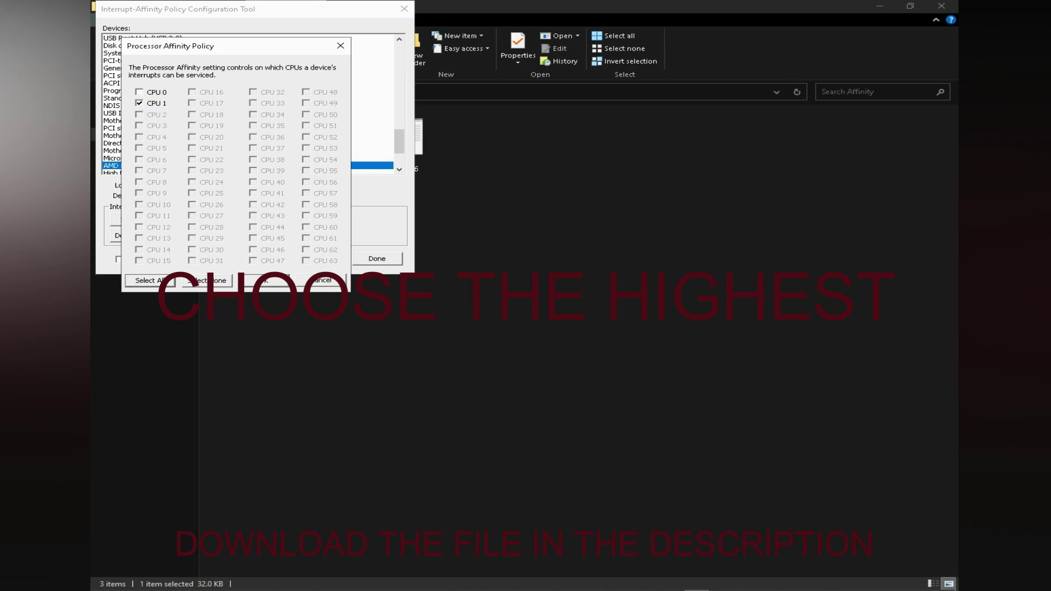
pyautogui.click(265, 281)
pyautogui.press('Return')
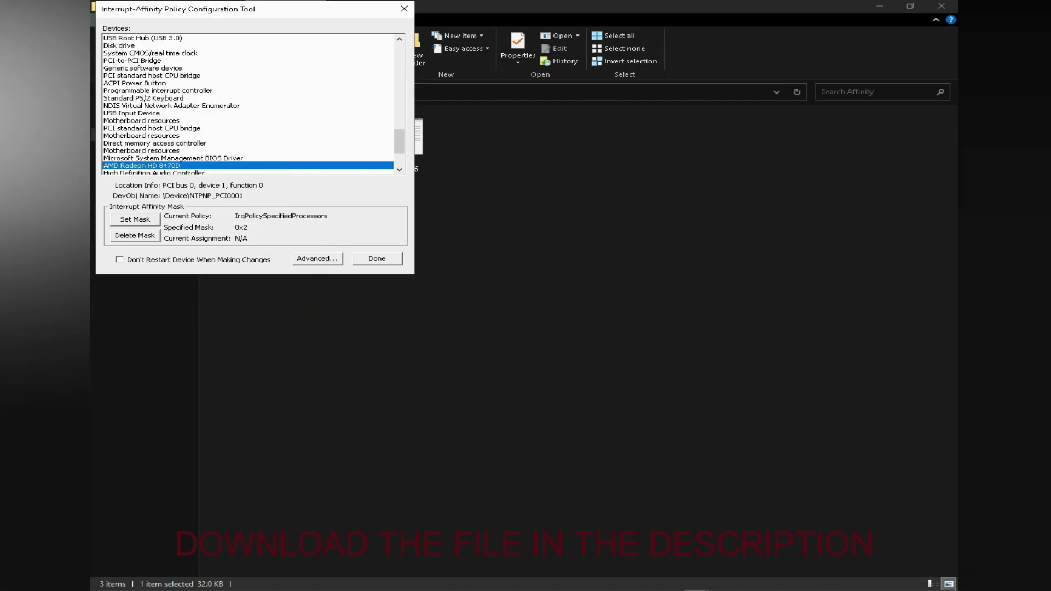
pyautogui.click(558, 344)
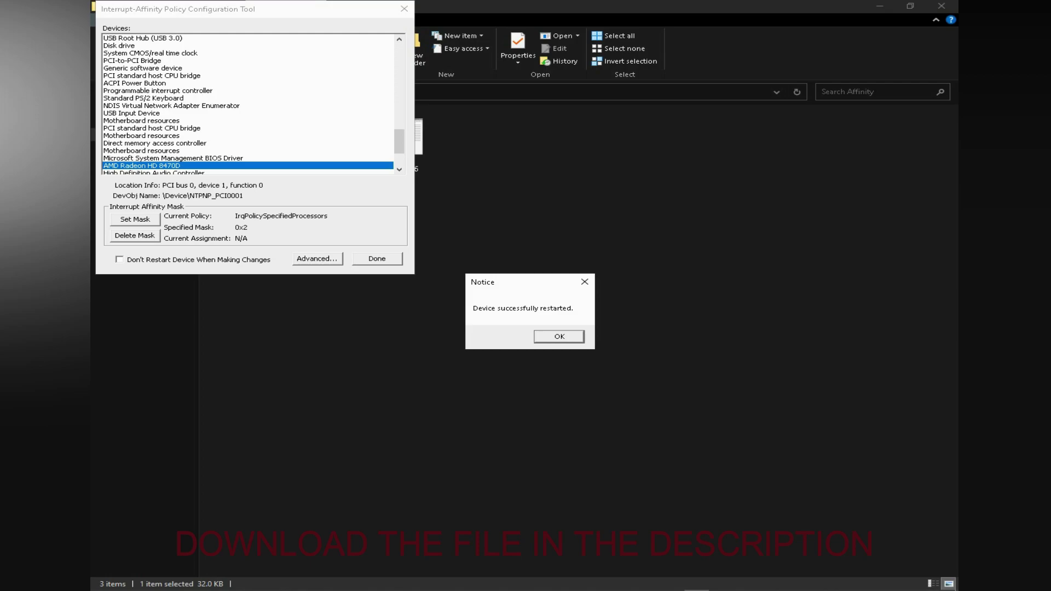
pyautogui.press('Return')
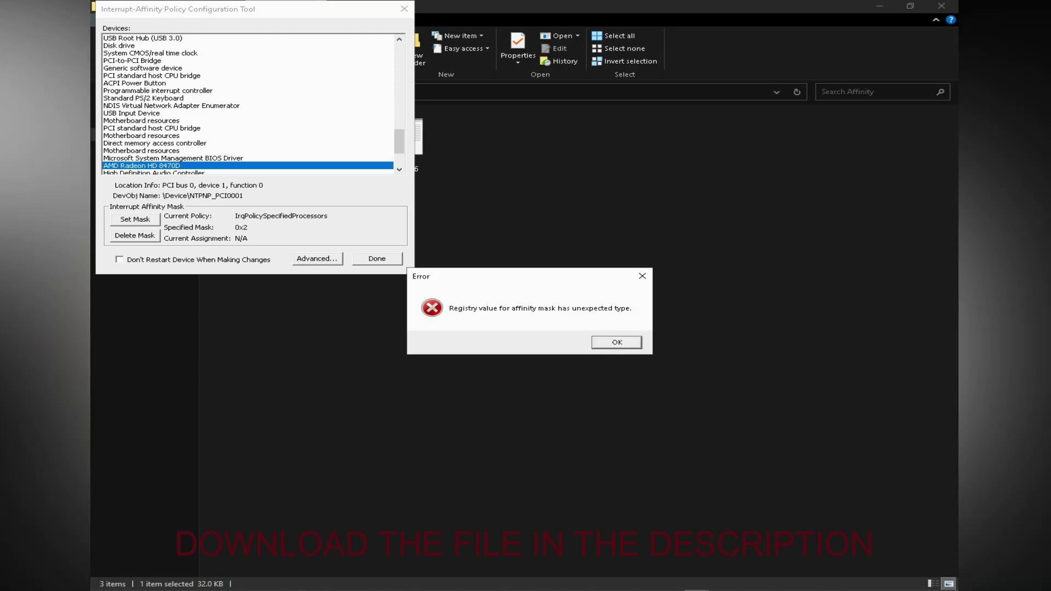
pyautogui.press('Return')
pyautogui.click(377, 259)
# Step: Run the Anti Tracking script from the Debloat Windows folder inside DOWNLOAD THIS
pyautogui.click(317, 92)
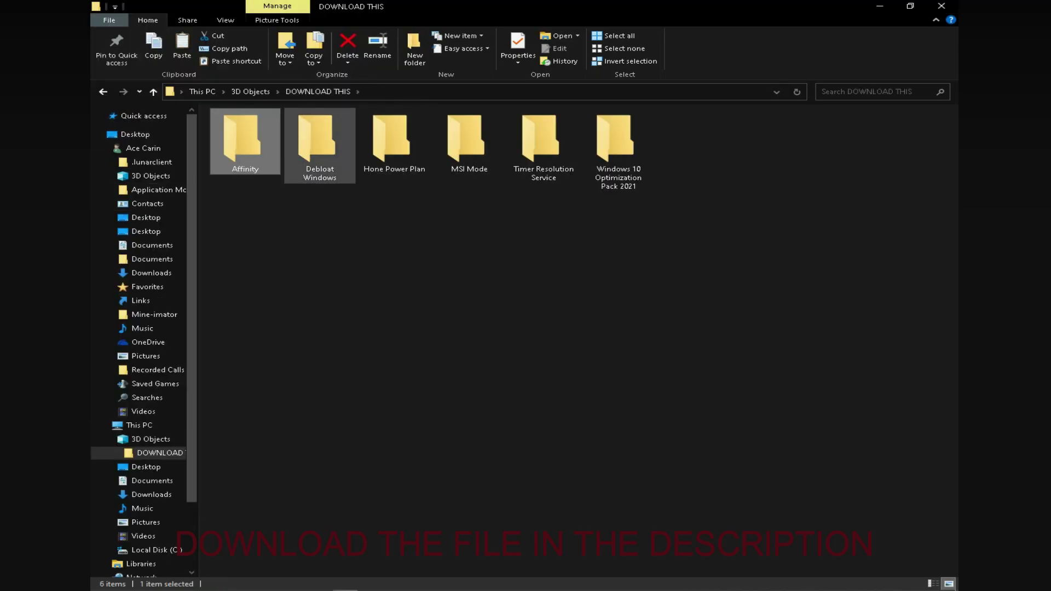
pyautogui.click(319, 139)
pyautogui.doubleClick(320, 139)
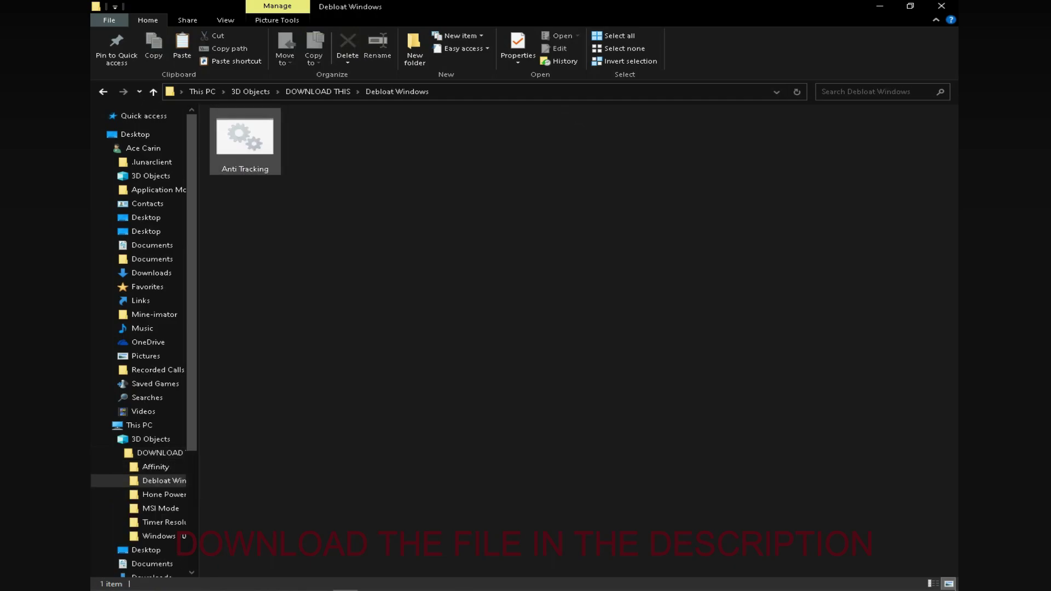
pyautogui.rightClick(258, 153)
pyautogui.click(318, 200)
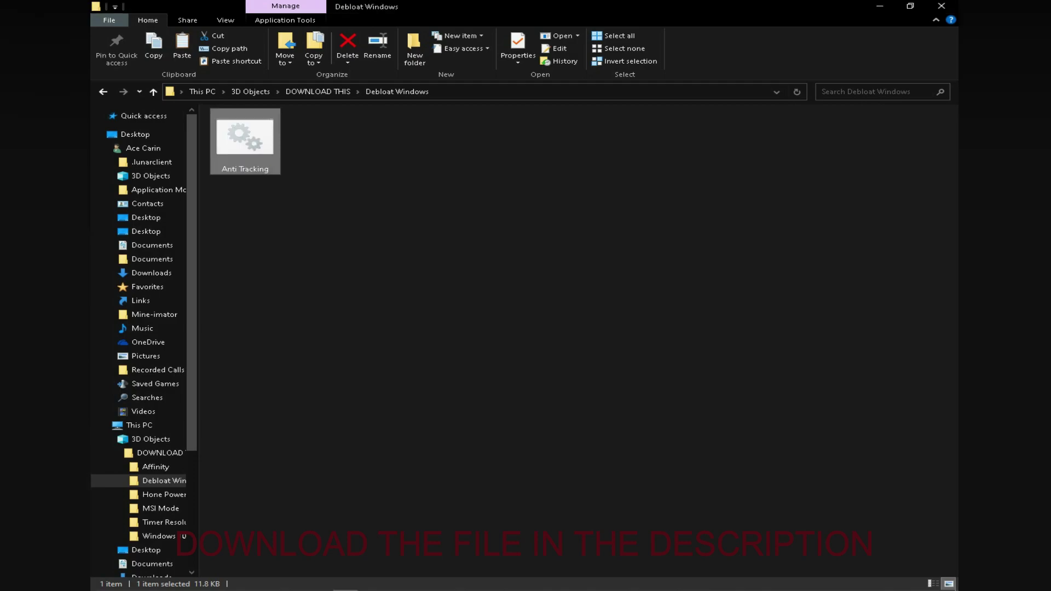
# Step: Run the Import Hone script from the Hone Power Plan folder inside DOWNLOAD THIS
pyautogui.click(317, 92)
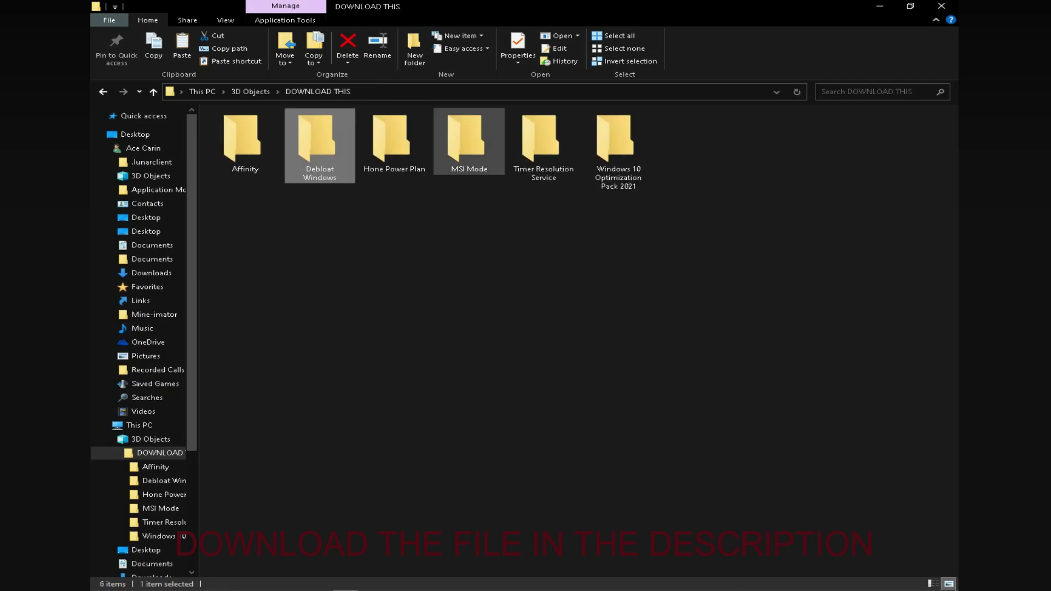
pyautogui.rightClick(383, 133)
pyautogui.click(397, 138)
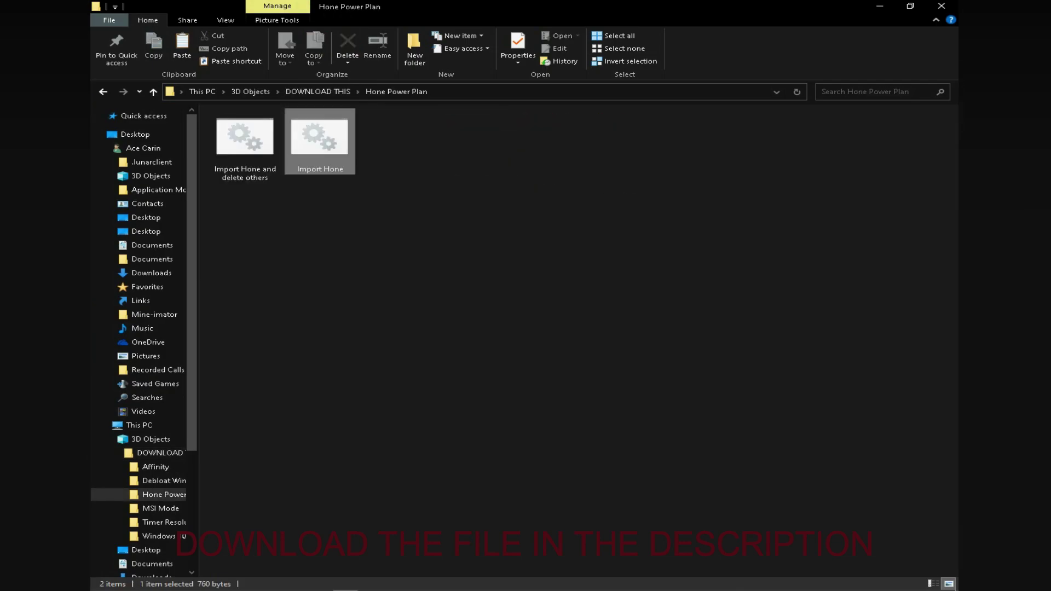
pyautogui.rightClick(305, 144)
pyautogui.click(385, 129)
pyautogui.rightClick(332, 139)
pyautogui.click(306, 219)
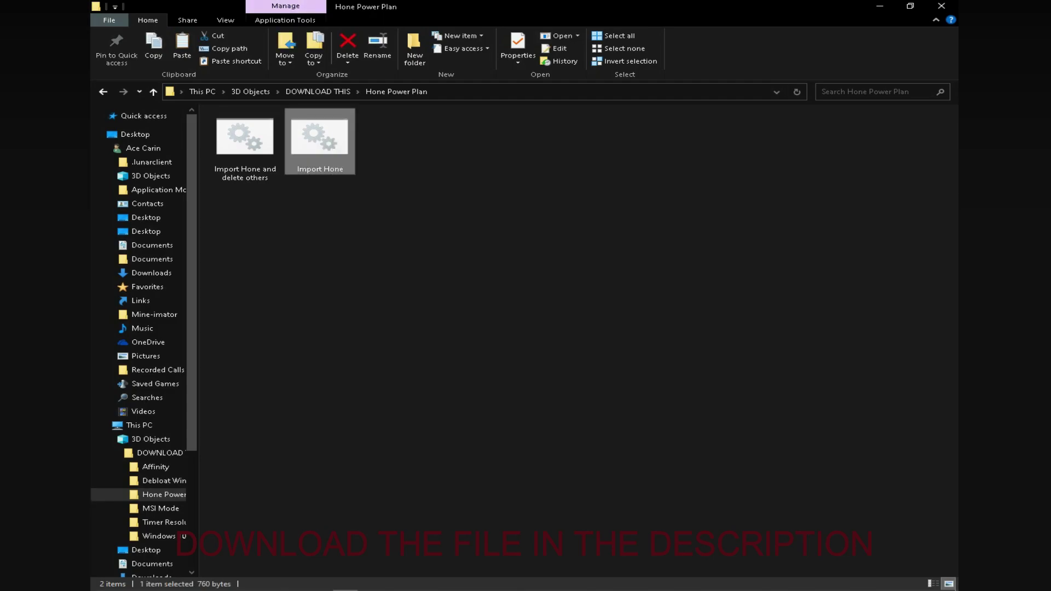
# Step: Check which power plan is active among the plans in Power Options, and close the window
pyautogui.press('super')
pyautogui.write('power')
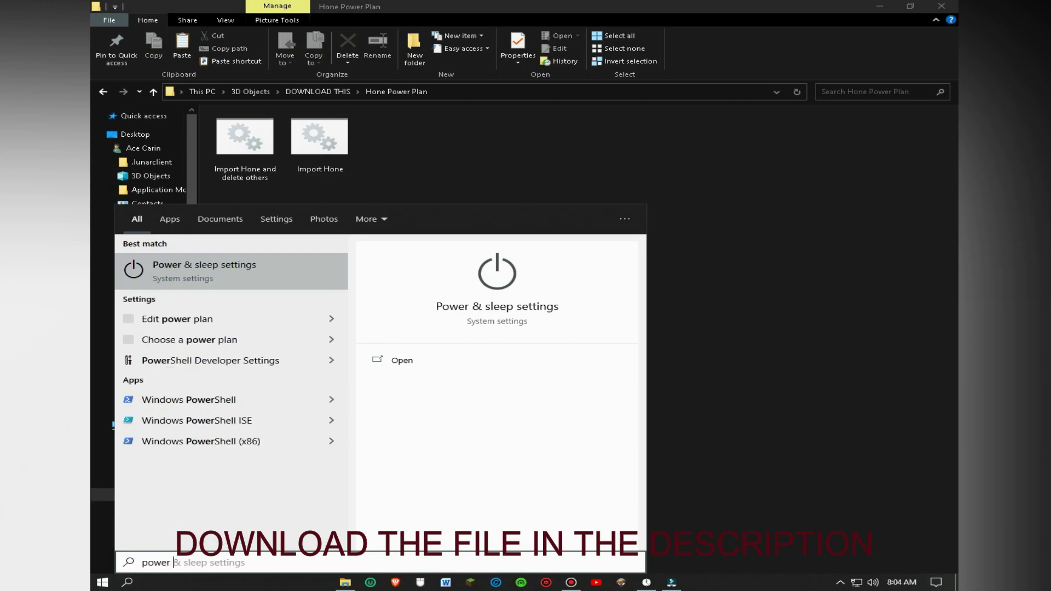
pyautogui.press('Down')
pyautogui.press('Return')
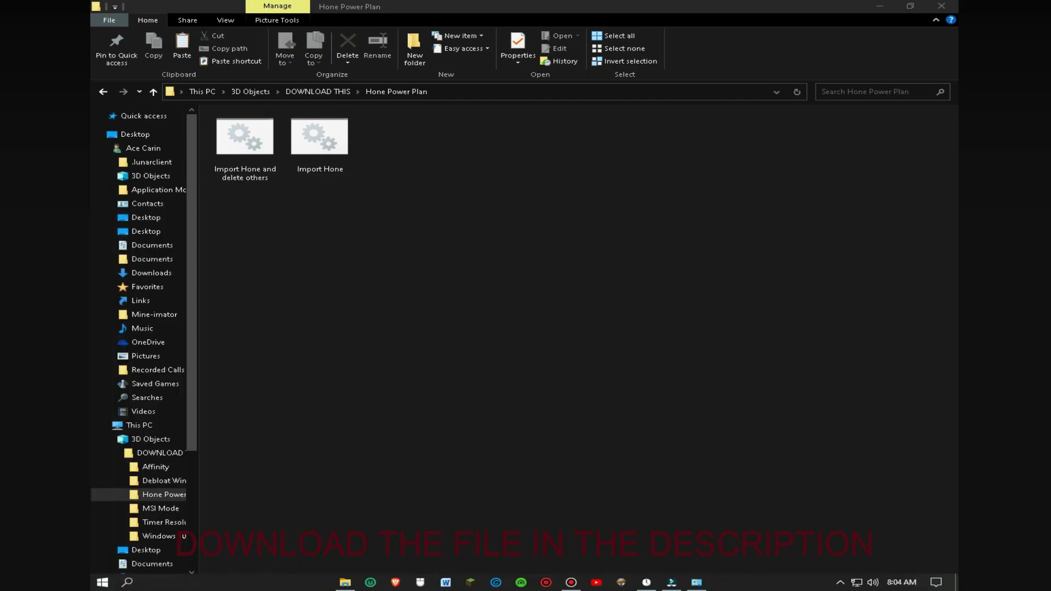
pyautogui.click(696, 582)
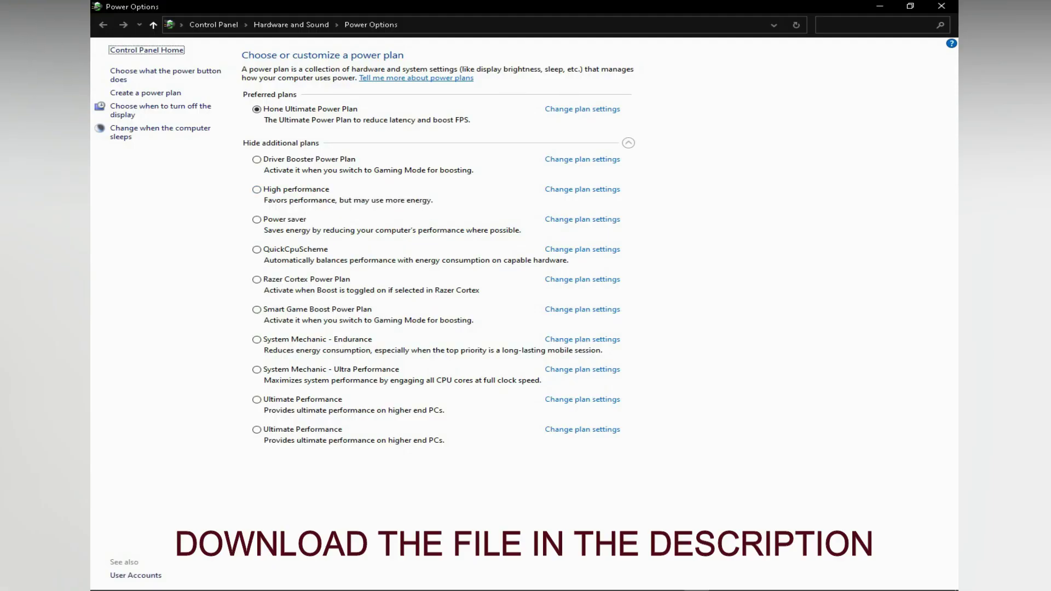
pyautogui.click(941, 6)
pyautogui.click(320, 142)
pyautogui.click(395, 164)
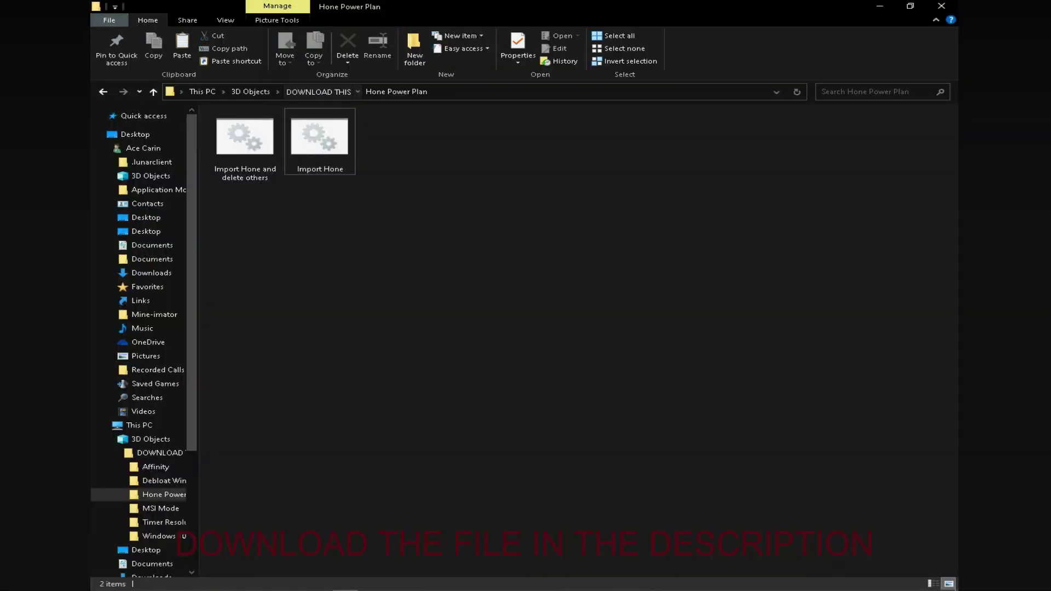
# Step: Launch the MSI Mode Tool from the MSI Mode folder inside DOWNLOAD THIS
pyautogui.click(318, 92)
pyautogui.doubleClick(469, 140)
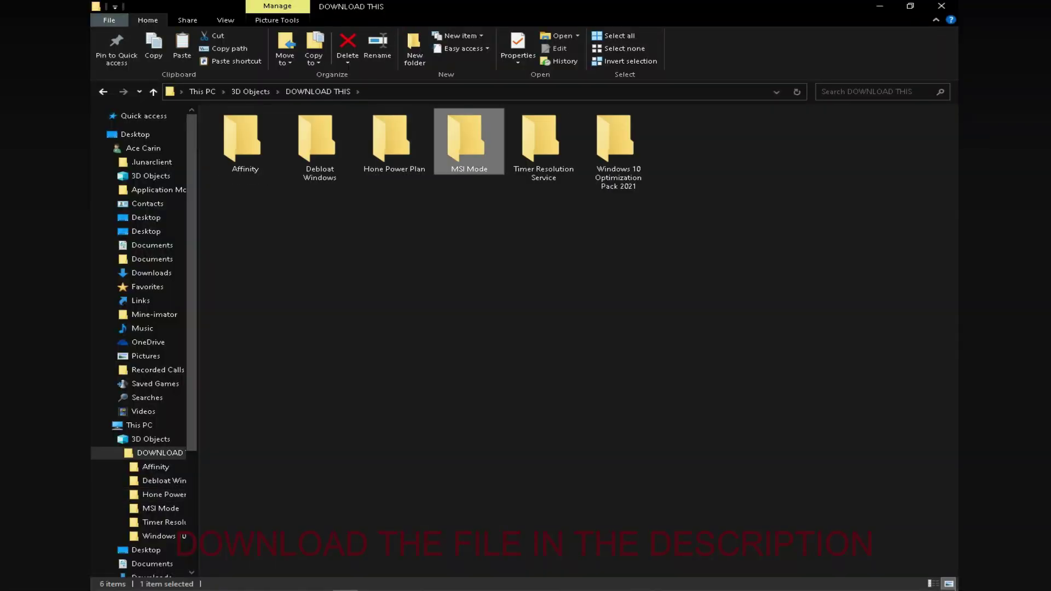
pyautogui.click(271, 143)
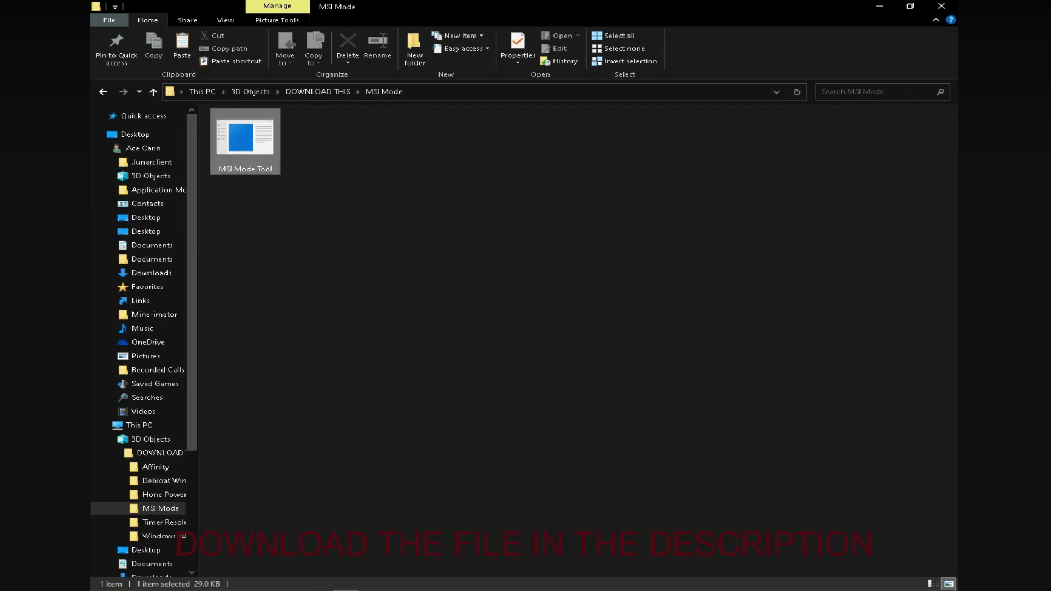
pyautogui.rightClick(271, 144)
pyautogui.click(318, 164)
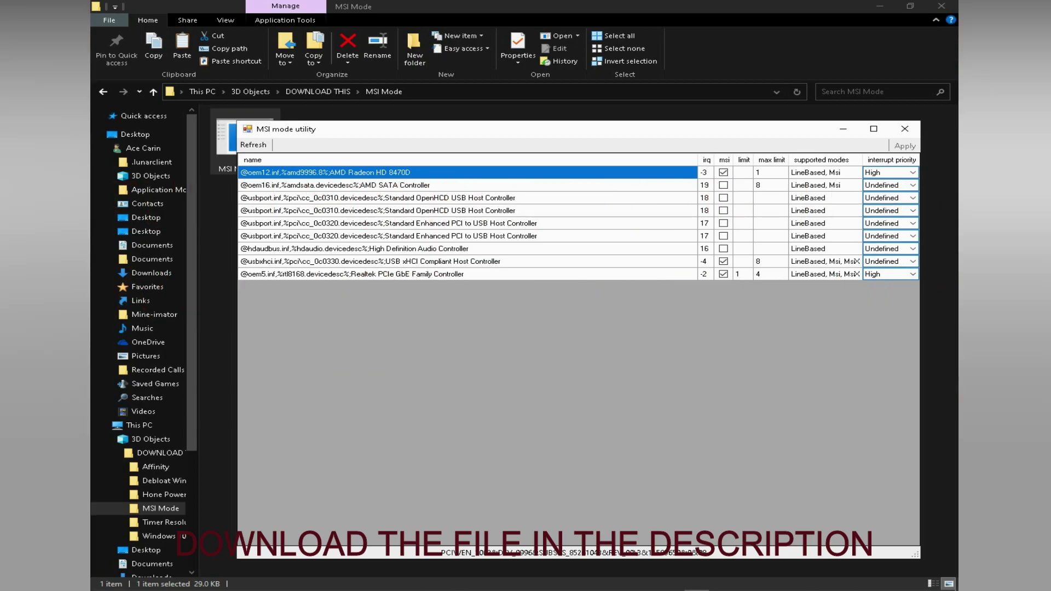
# Step: Set the interrupt priority of the AMD Radeon HD 8470D to High in the MSI mode utility
pyautogui.click(891, 172)
pyautogui.click(891, 172)
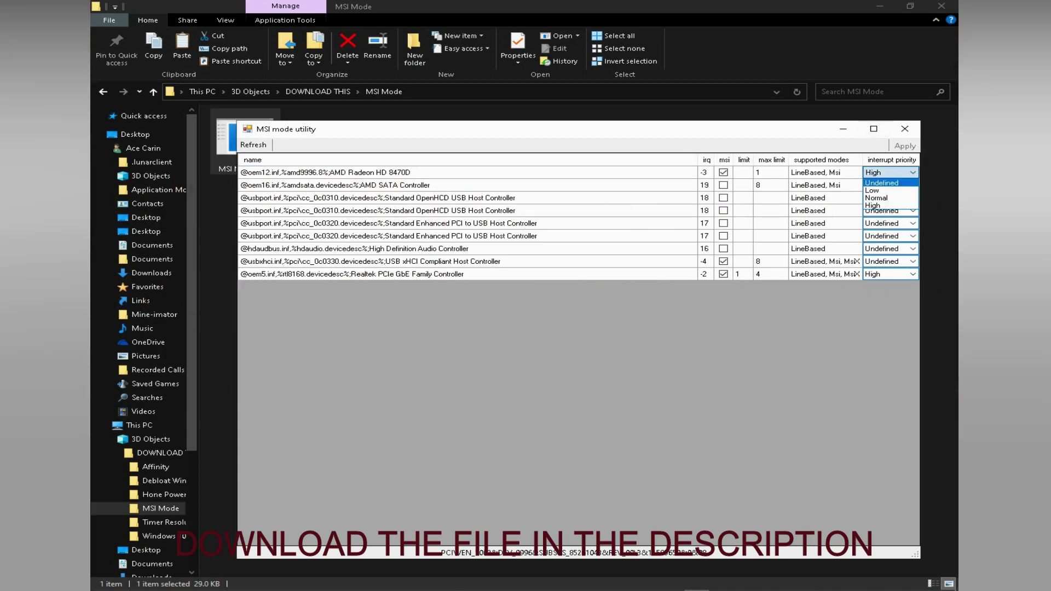
pyautogui.click(881, 206)
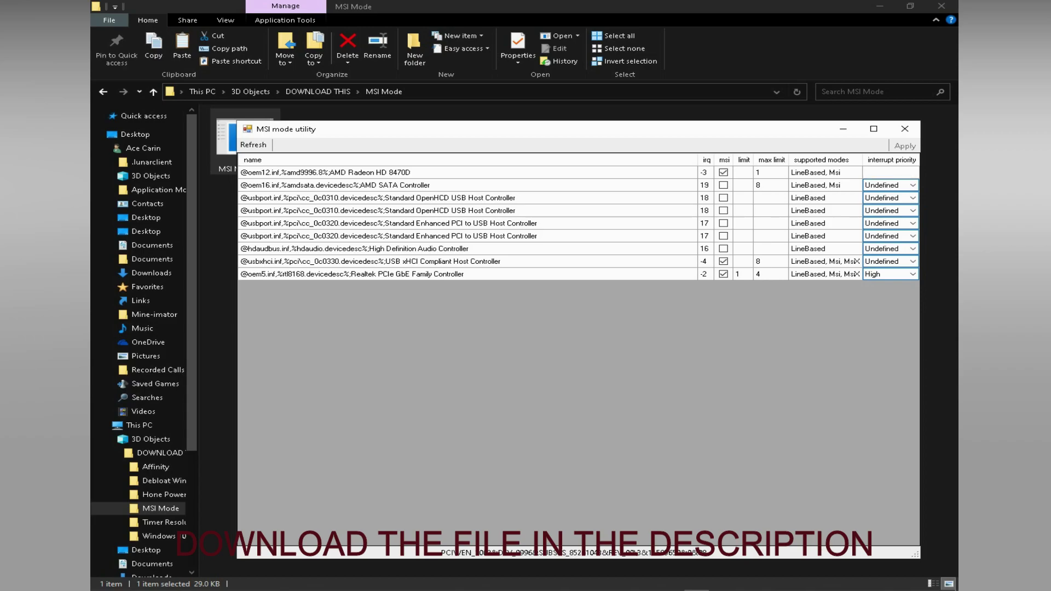
# Step: Set the interrupt priority of the Realtek PCIe GbE Family Controller to High and close the MSI mode utility
pyautogui.click(467, 274)
pyautogui.click(891, 274)
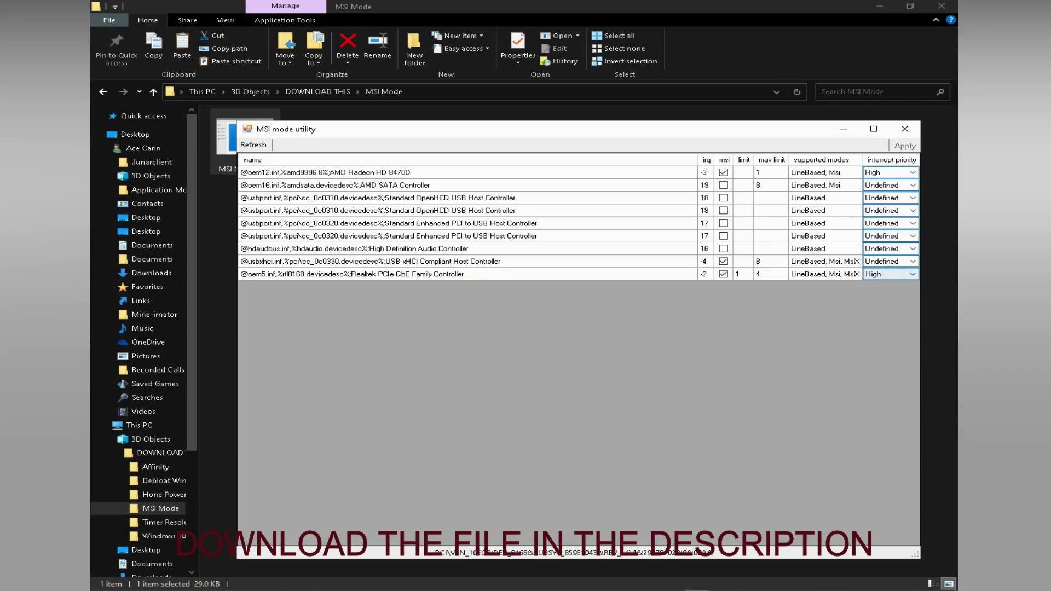
pyautogui.click(891, 274)
pyautogui.click(890, 307)
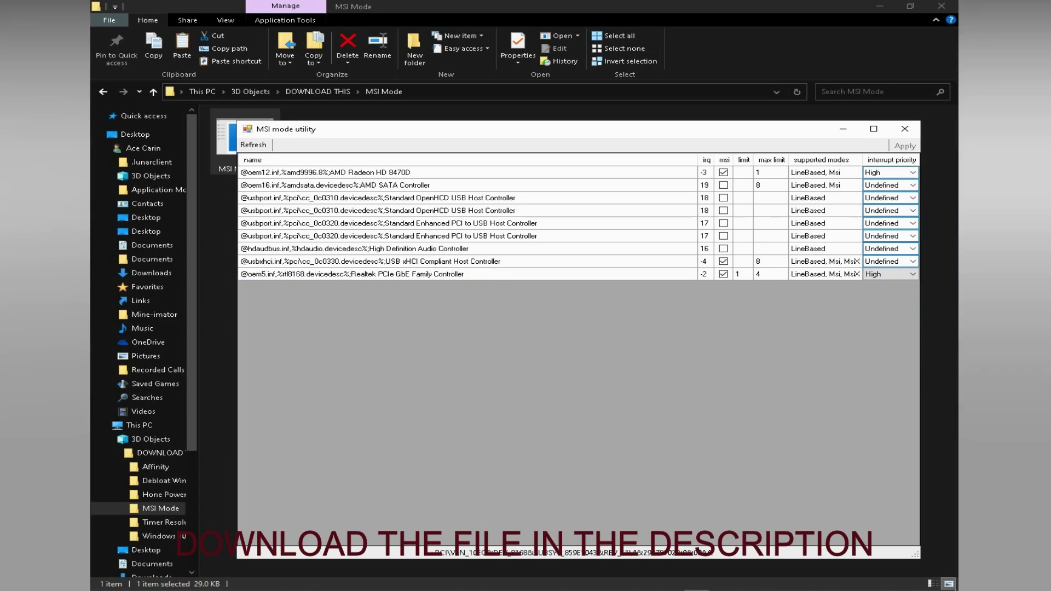
pyautogui.click(904, 129)
# Step: Run the Timer Resolution Service script from its folder inside DOWNLOAD THIS
pyautogui.click(318, 92)
pyautogui.click(318, 91)
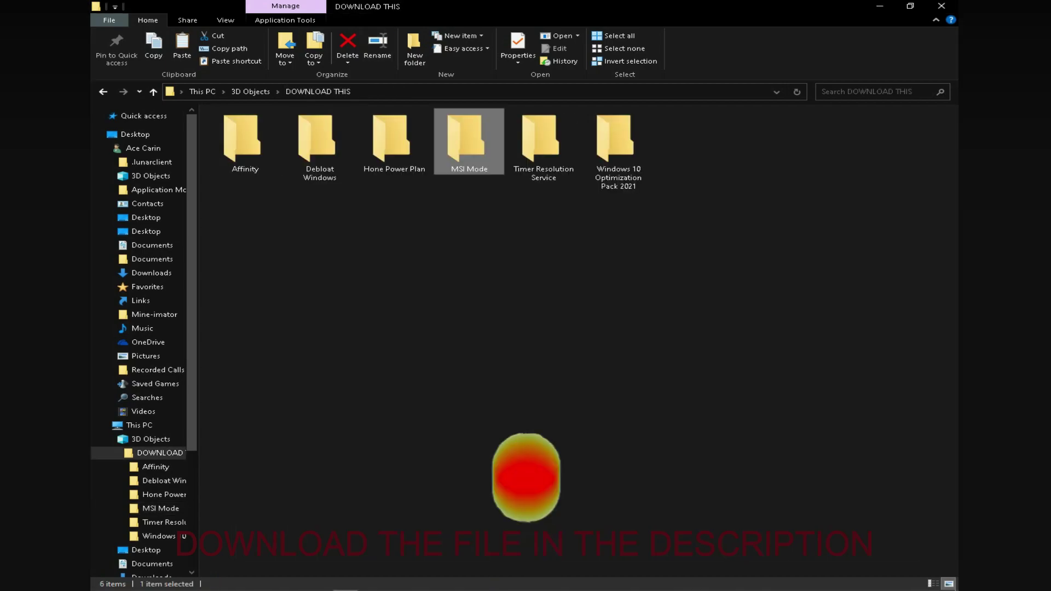
pyautogui.doubleClick(543, 140)
pyautogui.rightClick(248, 174)
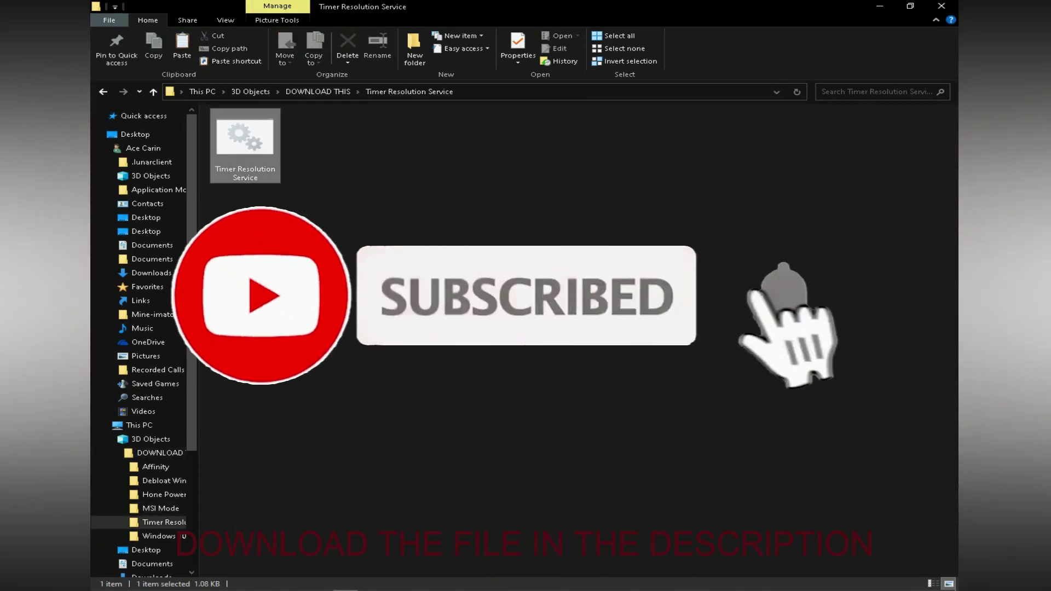
pyautogui.click(287, 221)
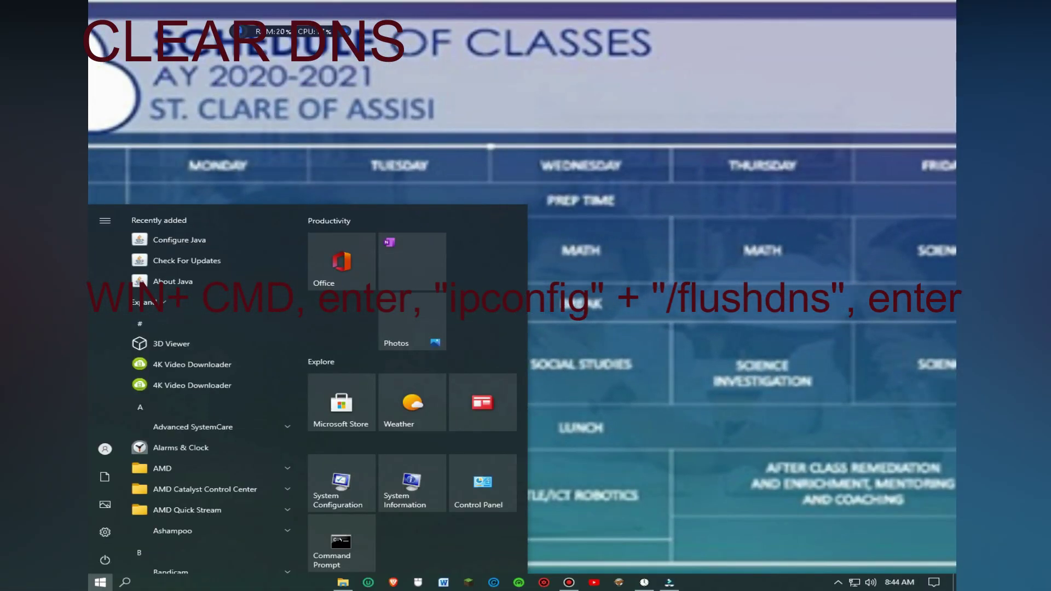
# Step: Open Command Prompt and clear the DNS cache with ipconfig /flushdns
pyautogui.click(341, 542)
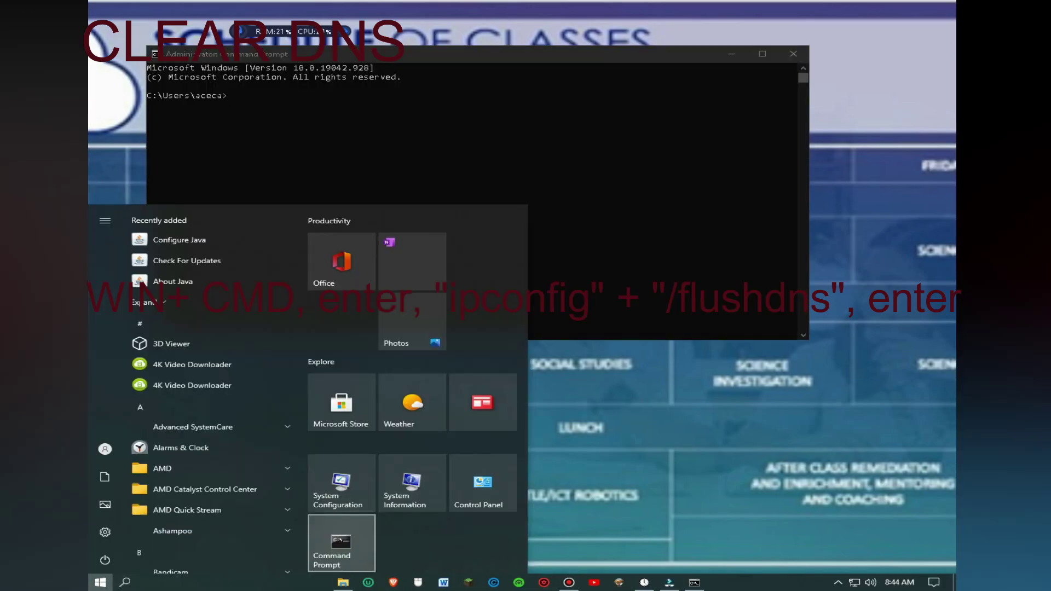
pyautogui.press('super')
pyautogui.press('super')
pyautogui.write('cmd')
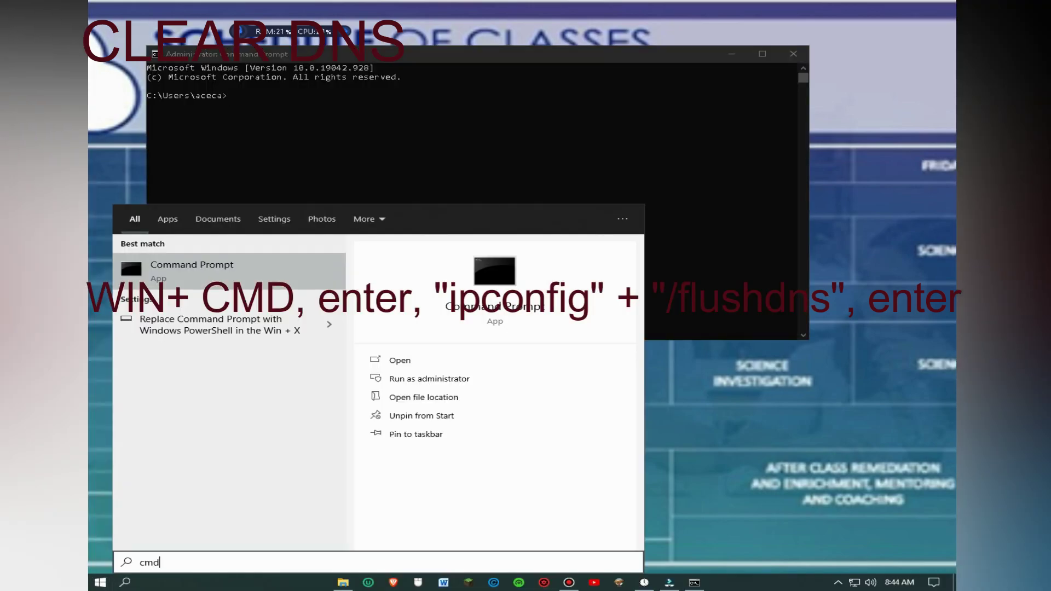
pyautogui.press('Return')
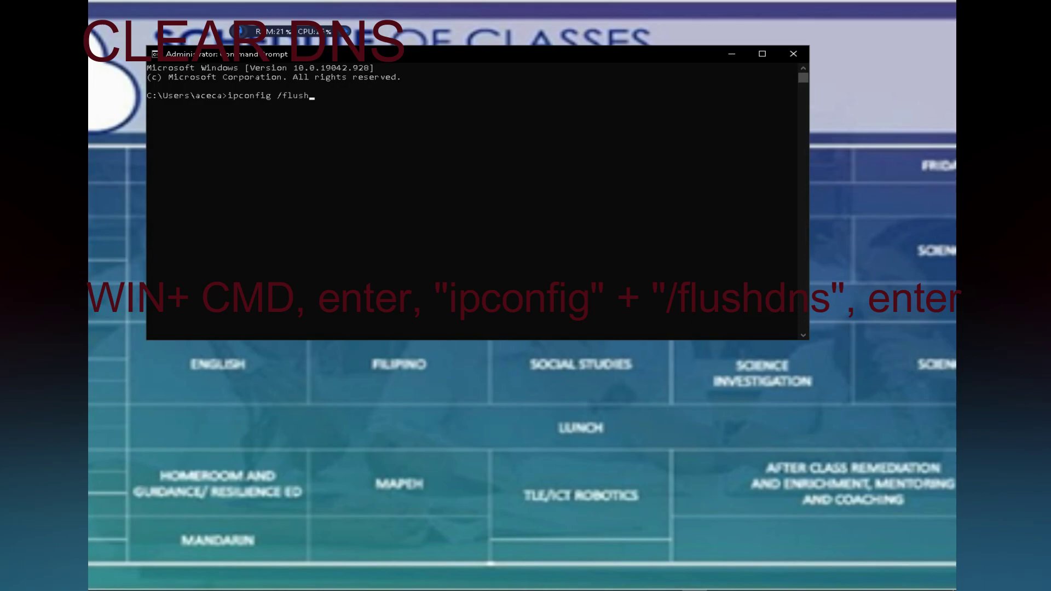
pyautogui.write('s')
pyautogui.press('Return')
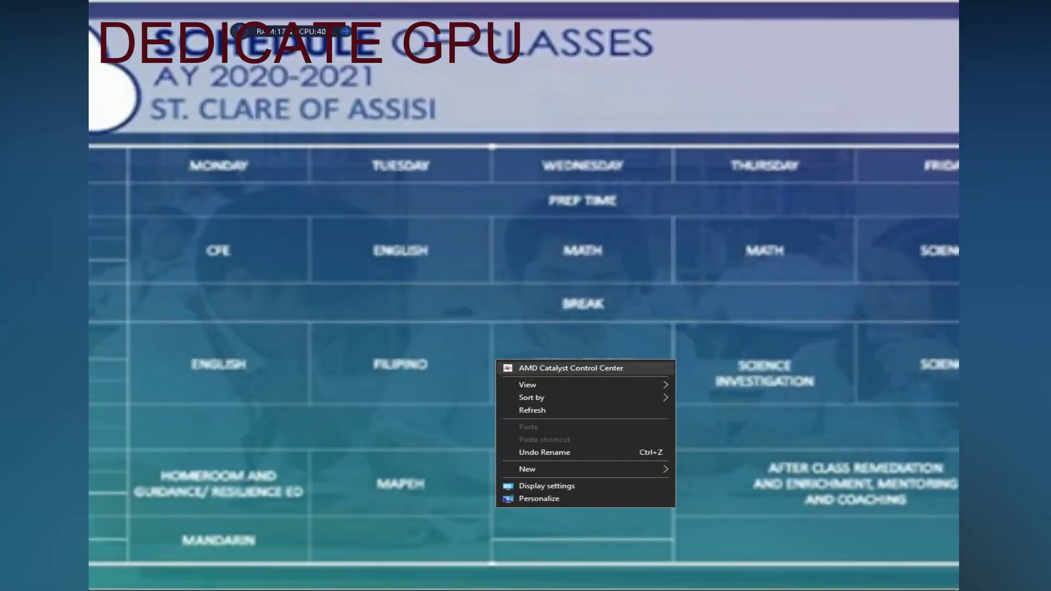
# Step: Open the Graphics settings page from the desktop's display settings
pyautogui.click(546, 486)
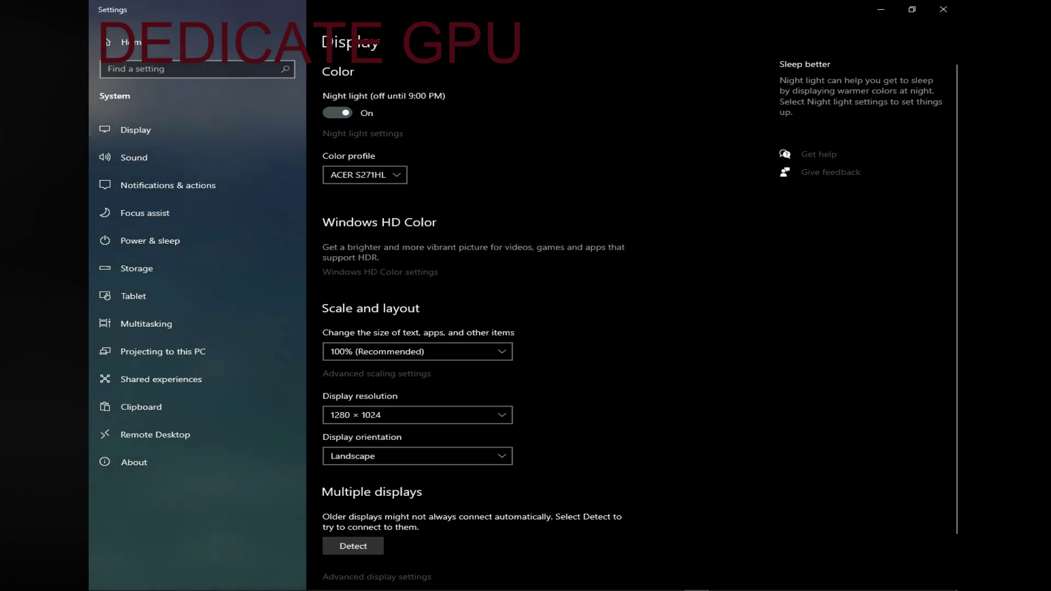
pyautogui.scroll(-3, 632, 323)
pyautogui.click(359, 538)
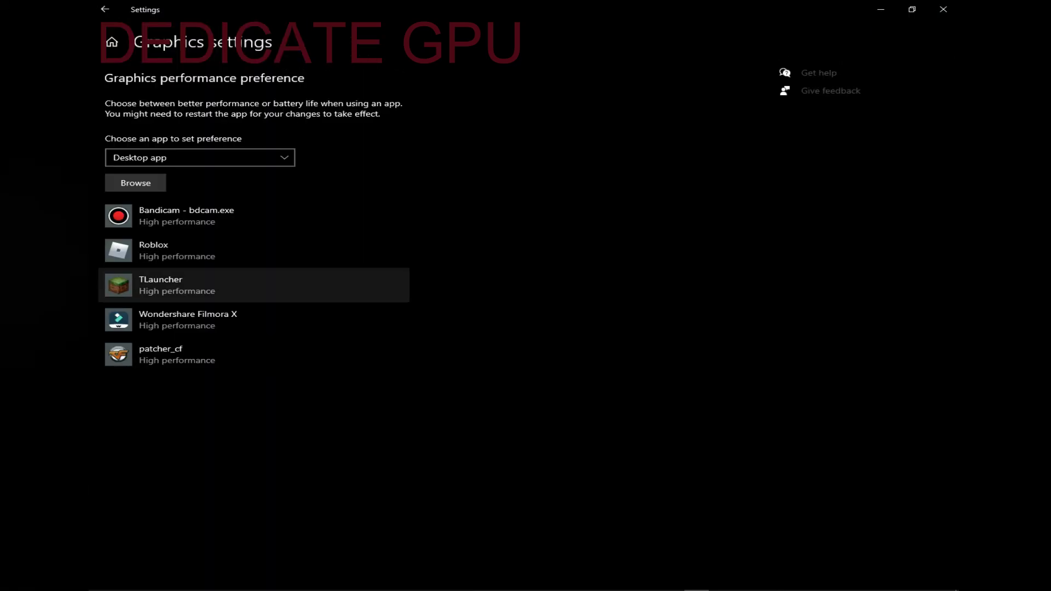
# Step: Open the %appdata% location from Run, copy the Roaming folder's path, and close that folder window
pyautogui.press('super+r')
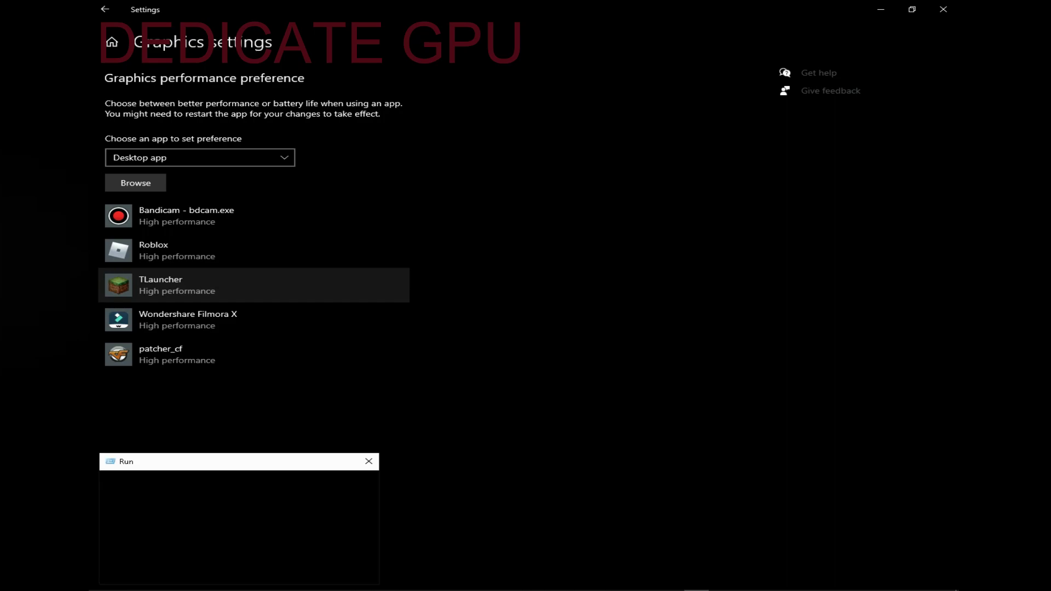
pyautogui.write('%aood')
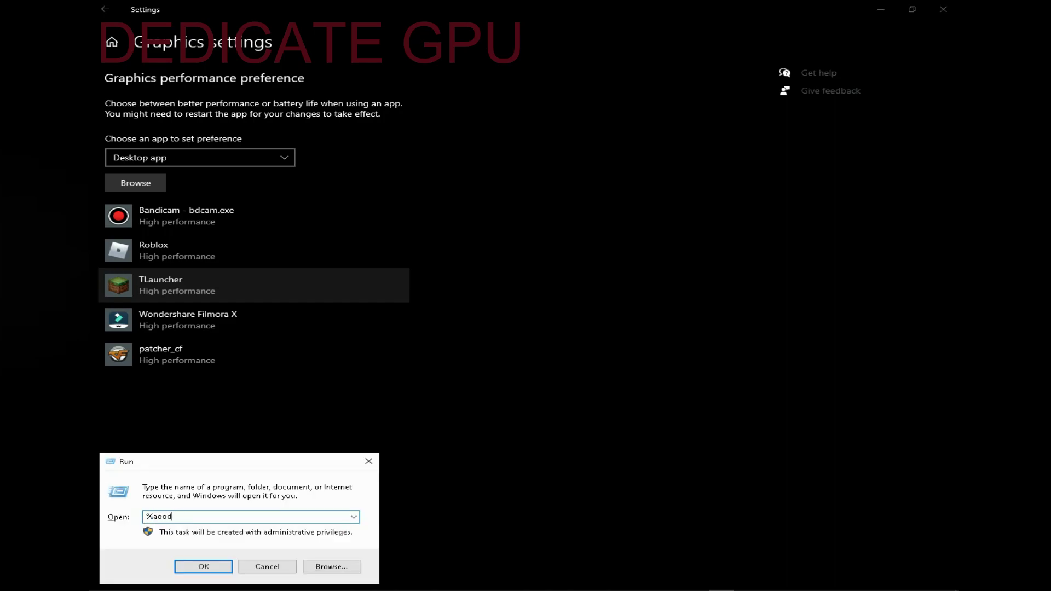
pyautogui.press('BackSpace')
pyautogui.write('ppadata%')
pyautogui.press('Return')
pyautogui.press('Return')
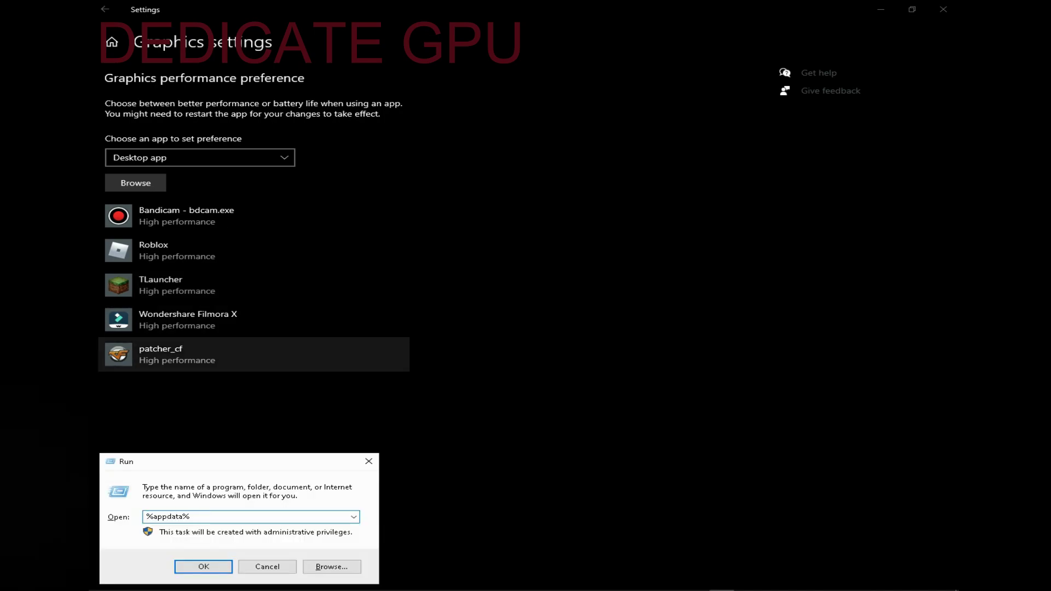
pyautogui.press('Return')
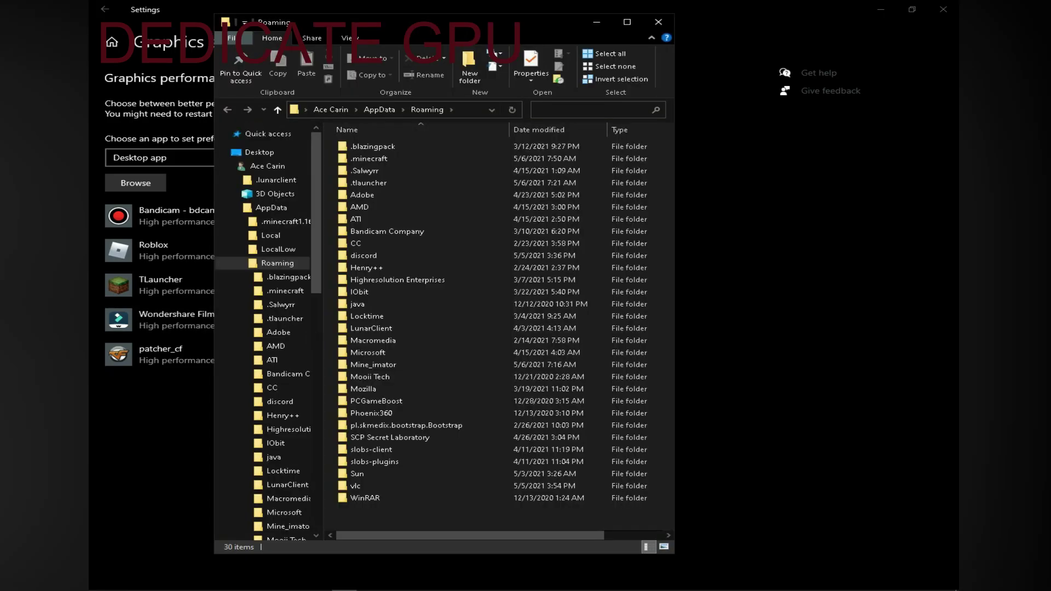
pyautogui.click(471, 110)
pyautogui.click(659, 22)
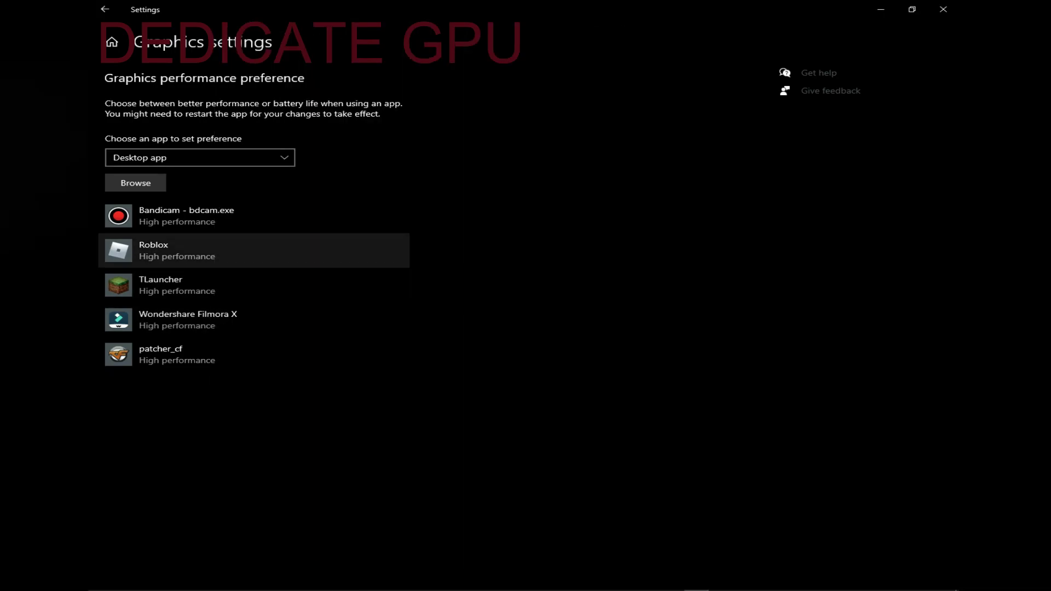
# Step: Try to add TLauncher from the .minecraft folder in Roaming as a desktop app for the graphics performance preference
pyautogui.click(136, 183)
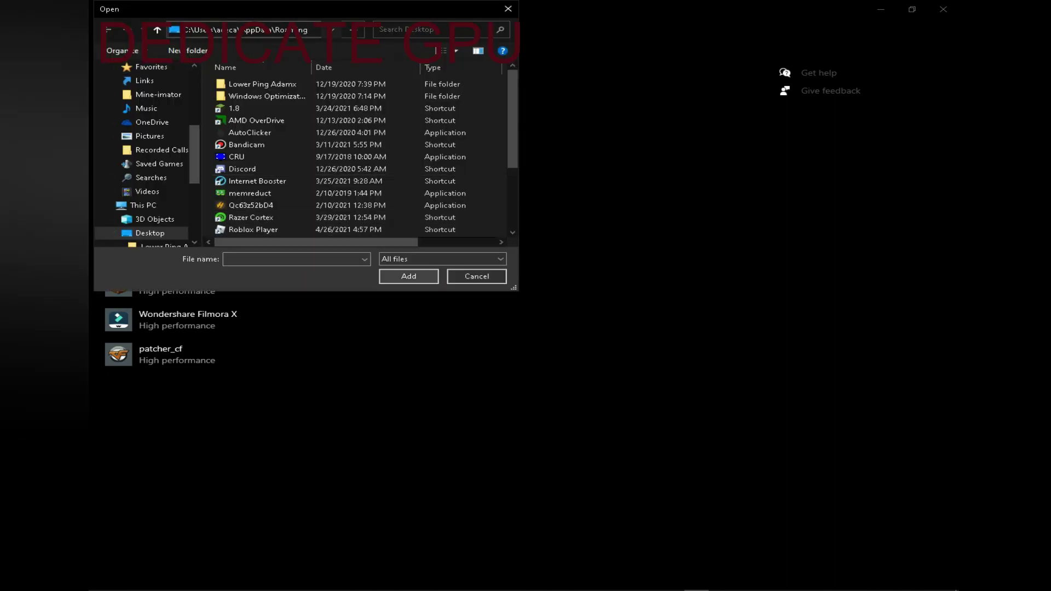
pyautogui.press('Return')
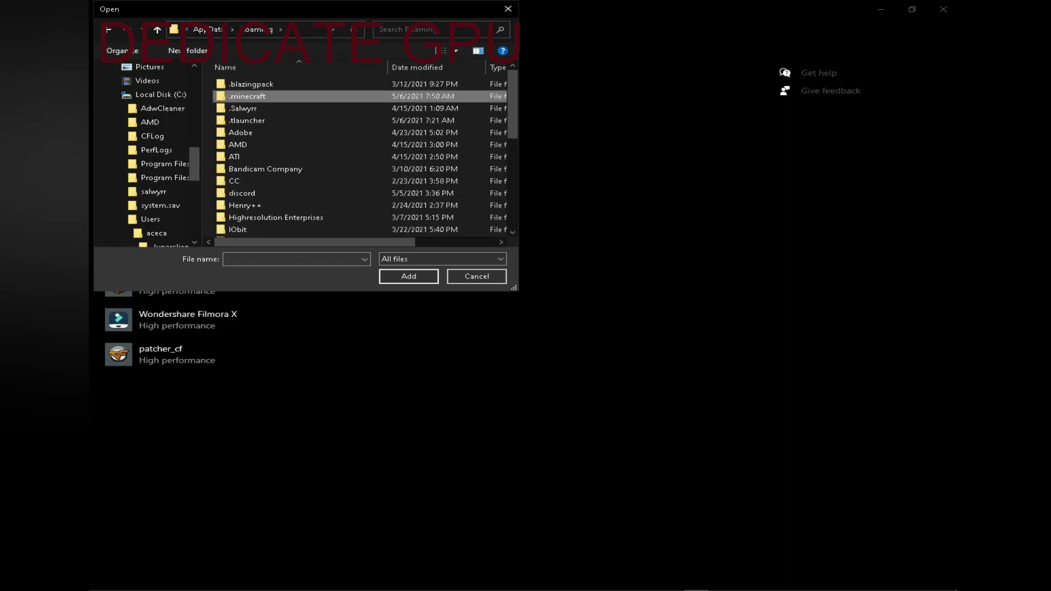
pyautogui.doubleClick(247, 96)
pyautogui.scroll(-8, 263, 145)
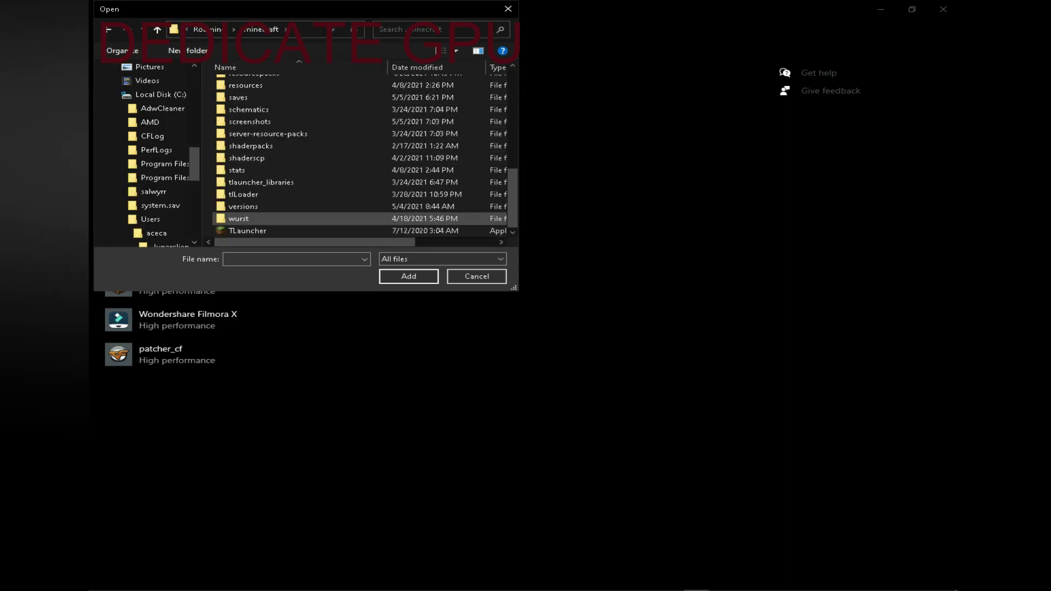
pyautogui.click(297, 231)
pyautogui.click(297, 230)
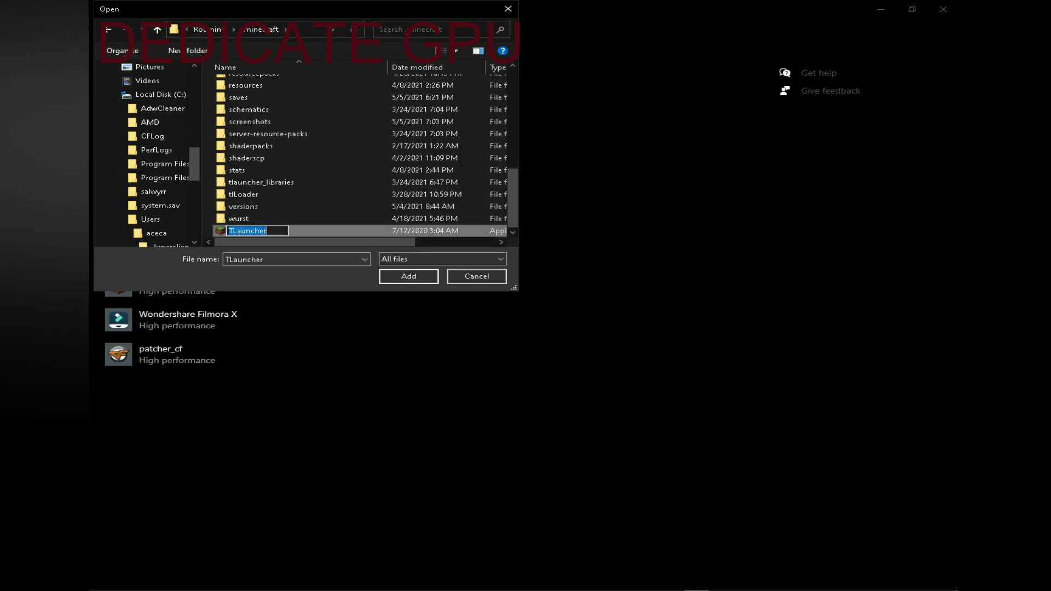
pyautogui.click(408, 277)
pyautogui.press('Return')
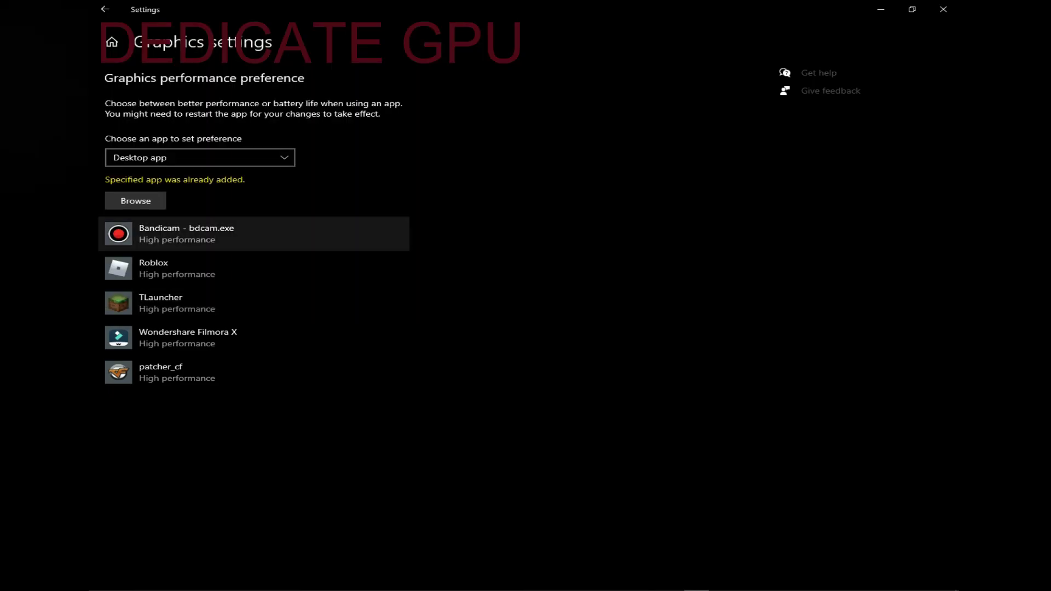